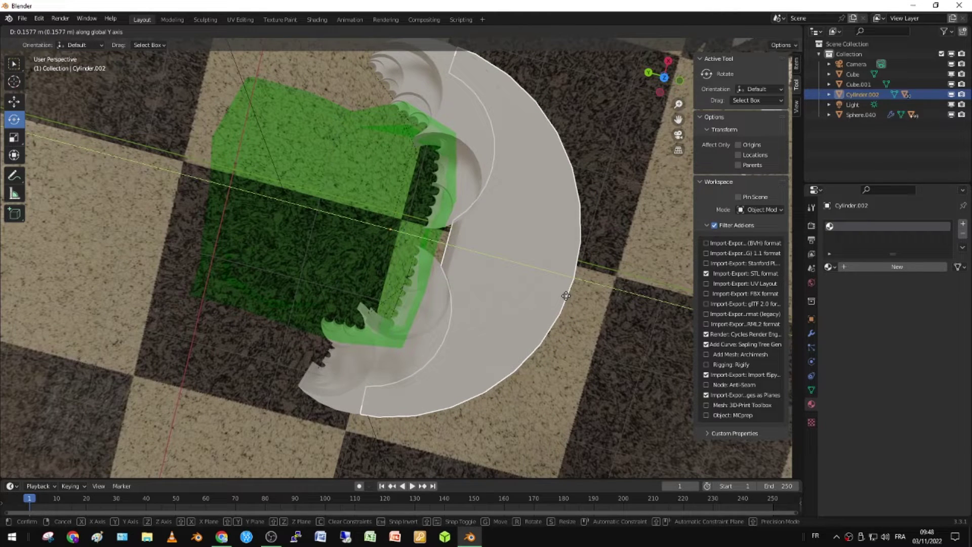
Move the large outer jaw plate about 0.16 m along the global Y axis towards the block.
{"action": "left_click", "coordinate": [570, 295]}
{"action": "middle_click_drag", "start_coordinate": [569, 296], "coordinate": [379, 338]}
{"action": "scroll", "coordinate": [447, 333], "scroll_direction": "up", "scroll_amount": 4}
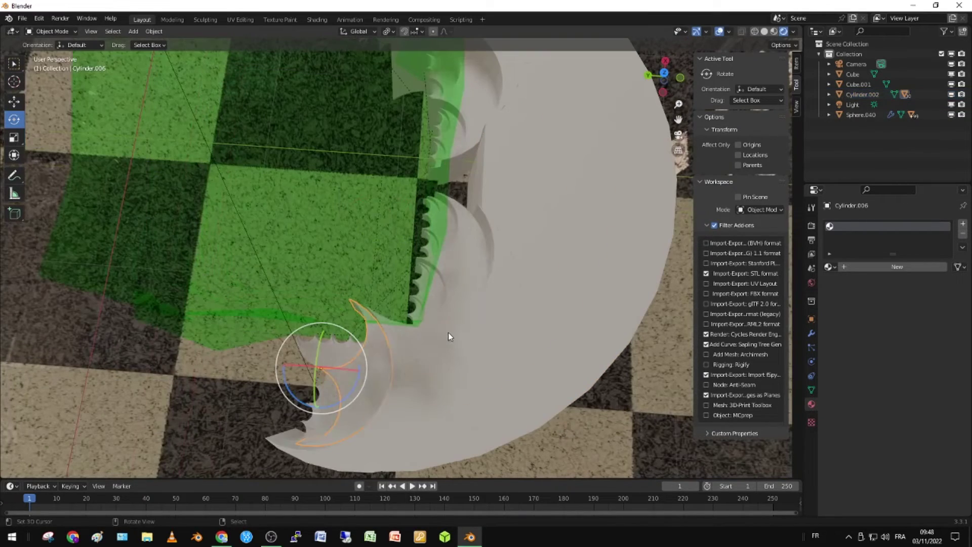
{"action": "key", "text": "shift+d"}
{"action": "key", "text": "r"}
{"action": "left_click", "coordinate": [460, 371]}
{"action": "left_click", "coordinate": [310, 353]}
{"action": "key", "text": "r"}
{"action": "left_click", "coordinate": [446, 332]}
{"action": "key", "text": "ctrl+z"}
{"action": "key", "text": "ctrl+z"}
{"action": "key", "text": "ctrl+z"}
Show the jaw assembly and block from the top view in solid shading.
{"action": "key", "text": "KP_7"}
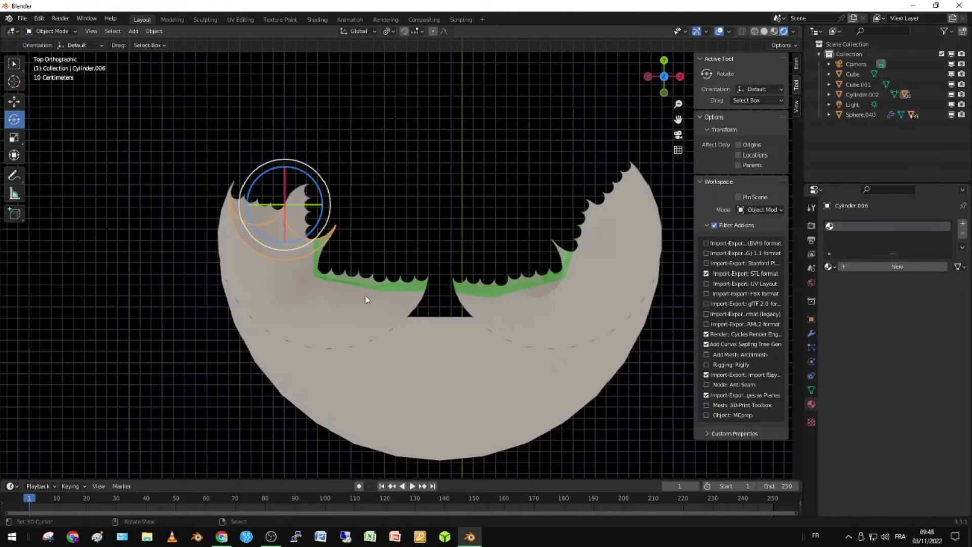
{"action": "left_click", "coordinate": [353, 235]}
{"action": "key", "text": "z"}
{"action": "left_click", "coordinate": [410, 236]}
{"action": "left_click", "coordinate": [280, 227]}
{"action": "middle_click_drag", "start_coordinate": [281, 227], "coordinate": [473, 386]}
{"action": "key", "text": "KP_7"}
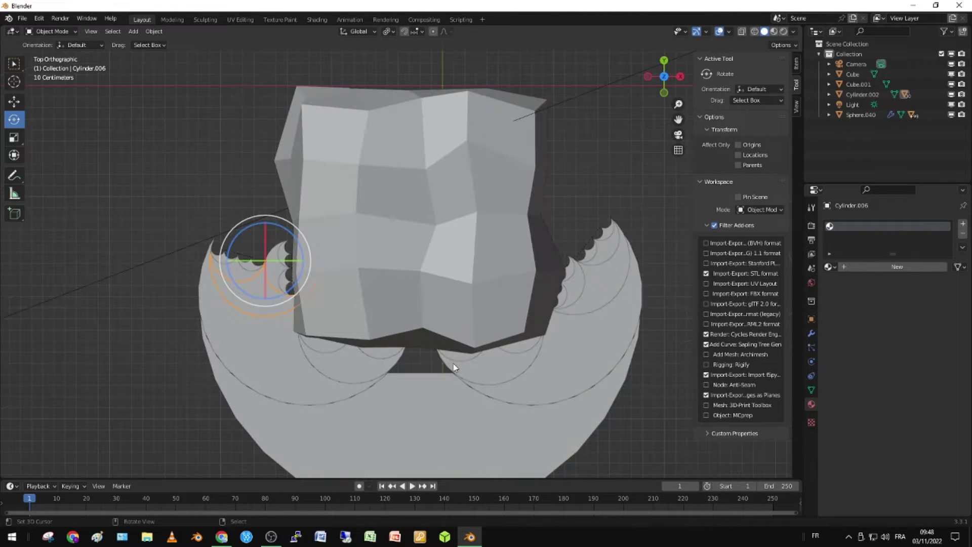
Rotate the large left crescent towards the block and the medium crescent at its front end by about -6.6°.
{"action": "left_click", "coordinate": [446, 350]}
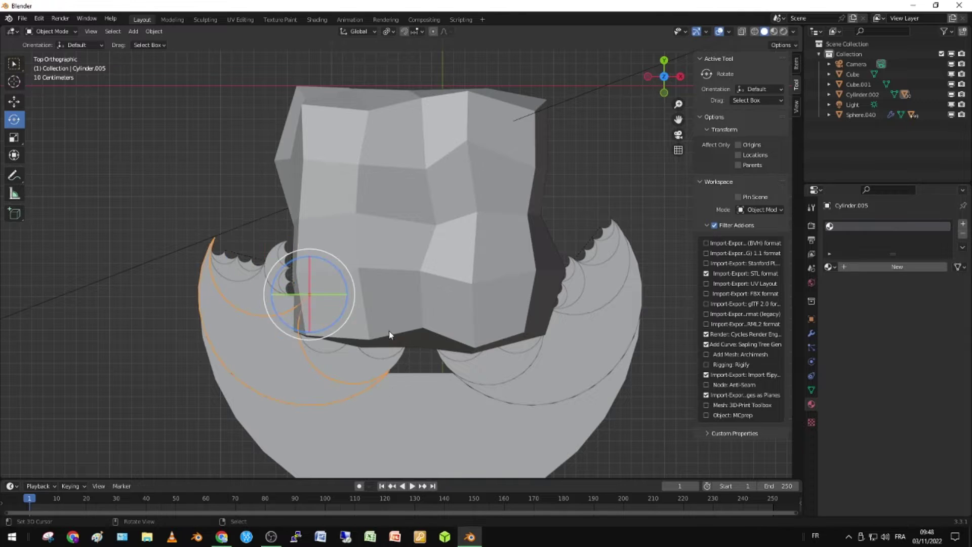
{"action": "key", "text": "r"}
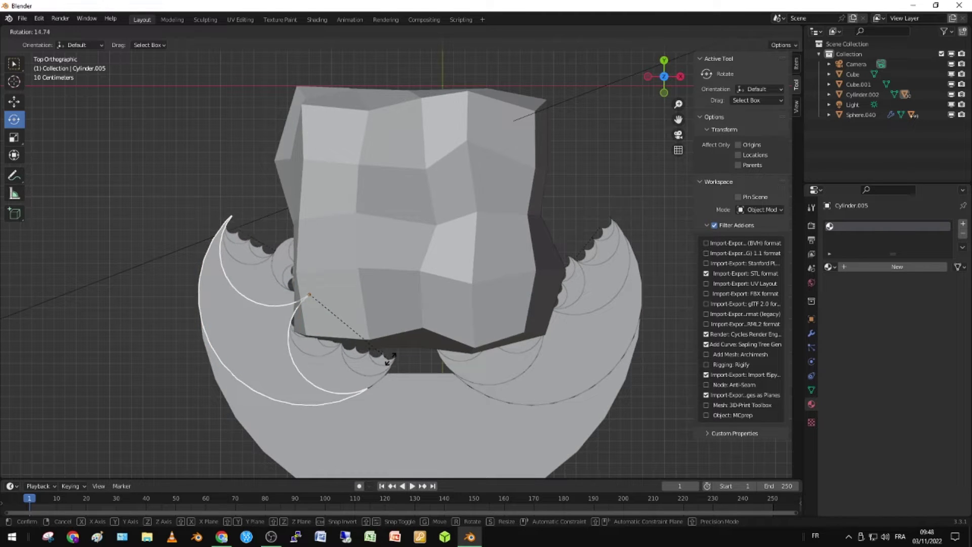
{"action": "left_click", "coordinate": [388, 357]}
{"action": "left_click", "coordinate": [332, 366]}
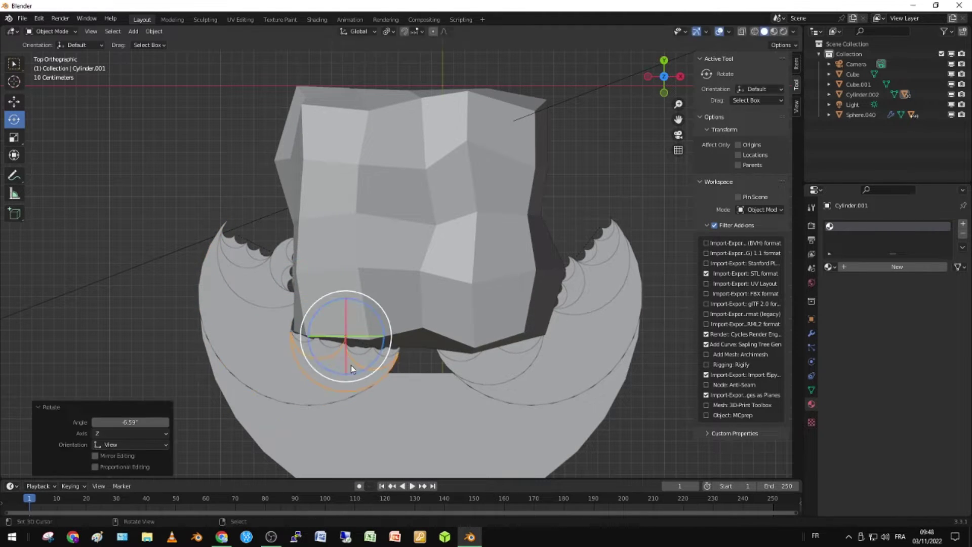
Rotate the two small segments on the front-left medium crescent to follow the block's front face.
{"action": "scroll", "coordinate": [312, 357], "scroll_direction": "up", "scroll_amount": 2}
{"action": "scroll", "coordinate": [360, 277], "scroll_direction": "up", "scroll_amount": 3}
{"action": "key", "text": "r"}
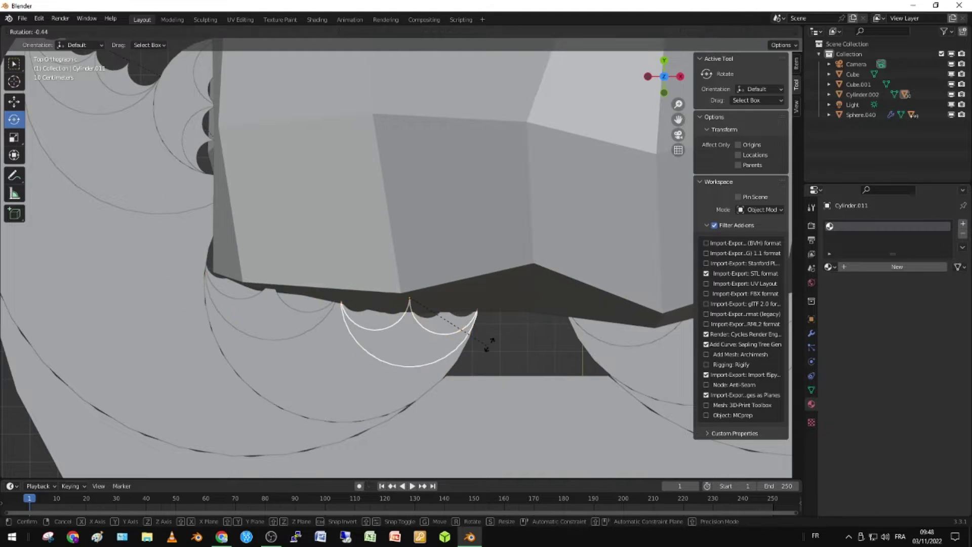
{"action": "left_click", "coordinate": [490, 345]}
{"action": "left_click", "coordinate": [261, 326]}
{"action": "key", "text": "r"}
{"action": "left_click", "coordinate": [347, 335]}
Rotate the front-left medium crescent by about -12°.
{"action": "right_click", "coordinate": [300, 309]}
{"action": "scroll", "coordinate": [336, 329], "scroll_direction": "up", "scroll_amount": 2}
{"action": "middle_click_drag", "start_coordinate": [331, 319], "coordinate": [397, 268], "text": "shift"}
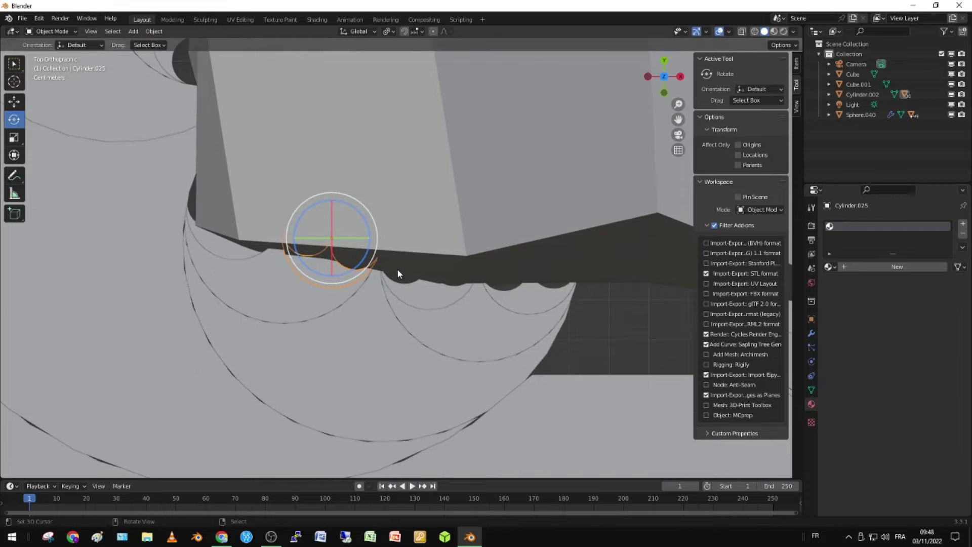
{"action": "scroll", "coordinate": [364, 321], "scroll_direction": "down", "scroll_amount": 3}
{"action": "key", "text": "r"}
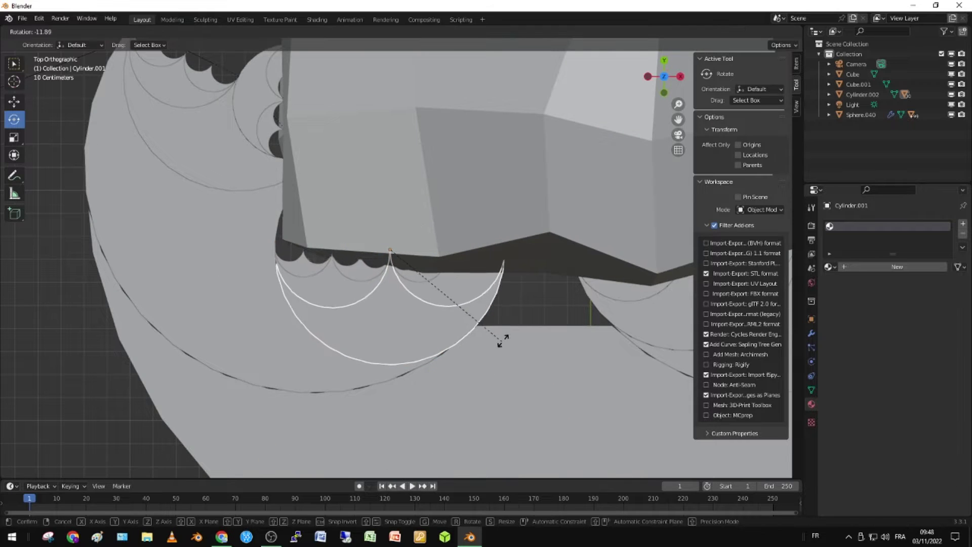
{"action": "left_click", "coordinate": [502, 340]}
Rotate the large left crescent again and readjust the front-left medium crescent against the block.
{"action": "left_click", "coordinate": [272, 328]}
{"action": "key", "text": "r"}
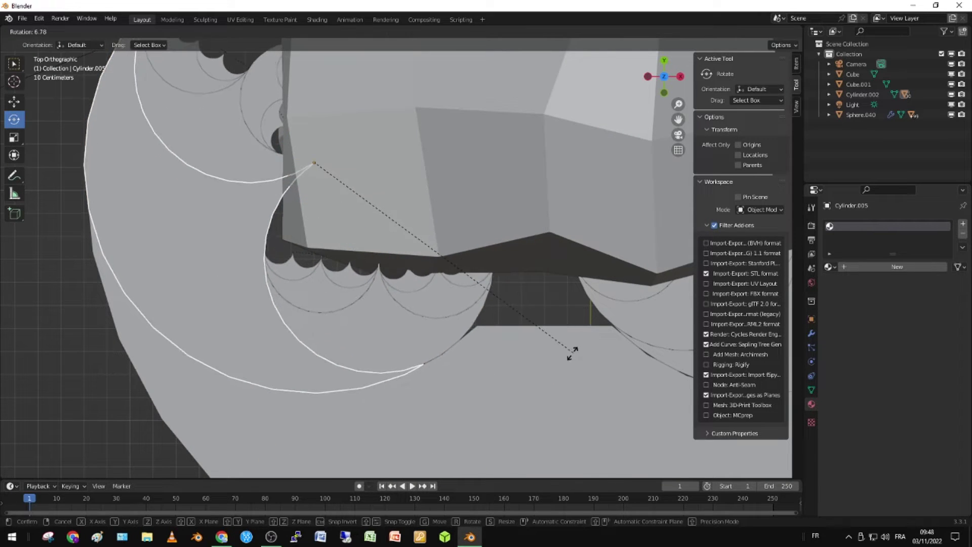
{"action": "left_click", "coordinate": [586, 358]}
{"action": "left_click", "coordinate": [473, 330]}
{"action": "key", "text": "r"}
{"action": "left_click", "coordinate": [534, 353]}
Rotate the medium crescent on the block's left side by 26°.
{"action": "middle_click_drag", "start_coordinate": [315, 222], "coordinate": [377, 327], "text": "shift"}
{"action": "left_click", "coordinate": [306, 272]}
{"action": "key", "text": "r"}
{"action": "left_click", "coordinate": [374, 318]}
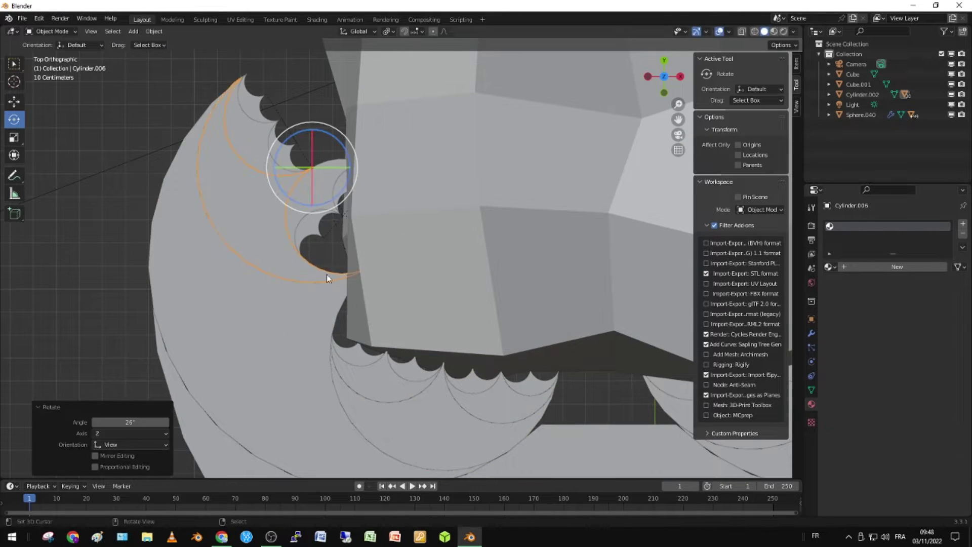
Rotate the small segment touching the block's left face by about -37° and readjust the left-side crescent around it.
{"action": "left_click", "coordinate": [301, 196]}
{"action": "key", "text": "r"}
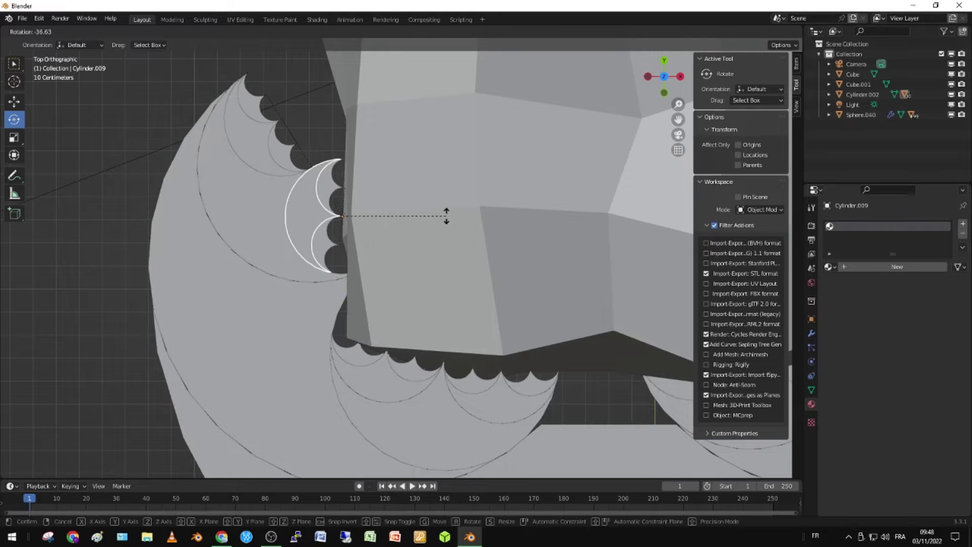
{"action": "left_click", "coordinate": [446, 216]}
{"action": "left_click", "coordinate": [306, 270]}
{"action": "key", "text": "r"}
{"action": "left_click", "coordinate": [568, 246]}
Rotate the large right crescent towards the block's right side.
{"action": "scroll", "coordinate": [568, 246], "scroll_direction": "down", "scroll_amount": 2}
{"action": "middle_click_drag", "start_coordinate": [568, 247], "coordinate": [378, 216], "text": "shift"}
{"action": "left_click", "coordinate": [460, 326]}
{"action": "left_click", "coordinate": [602, 340]}
{"action": "key", "text": "r"}
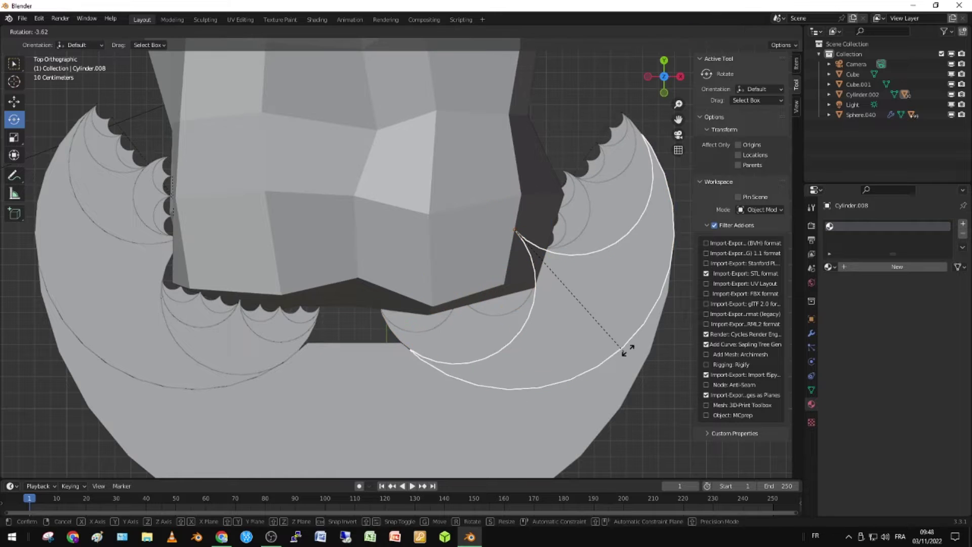
{"action": "left_click", "coordinate": [646, 323]}
Rotate the front-right medium crescent by about 14.3°.
{"action": "left_click", "coordinate": [484, 331]}
{"action": "key", "text": "r"}
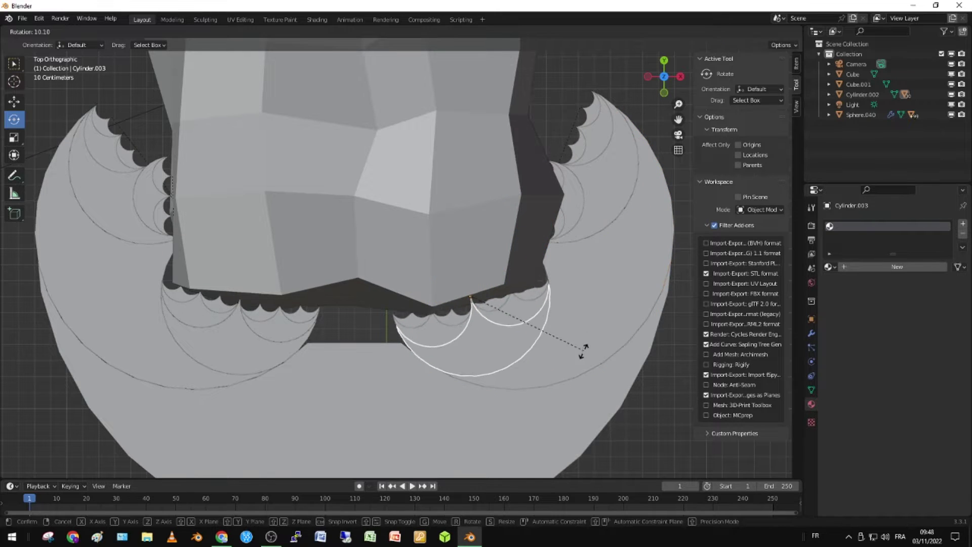
{"action": "left_click", "coordinate": [574, 357]}
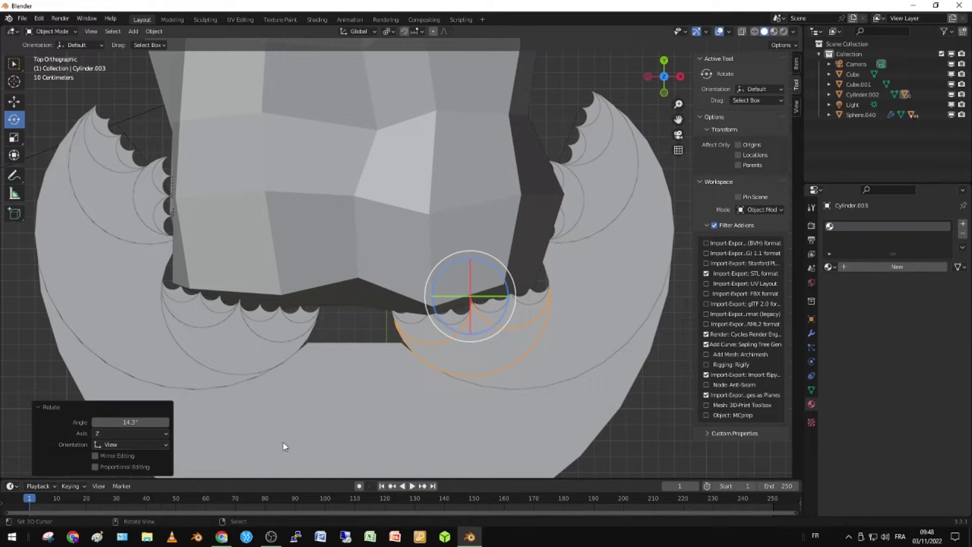
Switch to Chrome and examine the antique fractal vise photos and similar images in the image search results.
{"action": "left_click", "coordinate": [222, 538]}
{"action": "scroll", "coordinate": [211, 126], "scroll_direction": "up", "scroll_amount": 3}
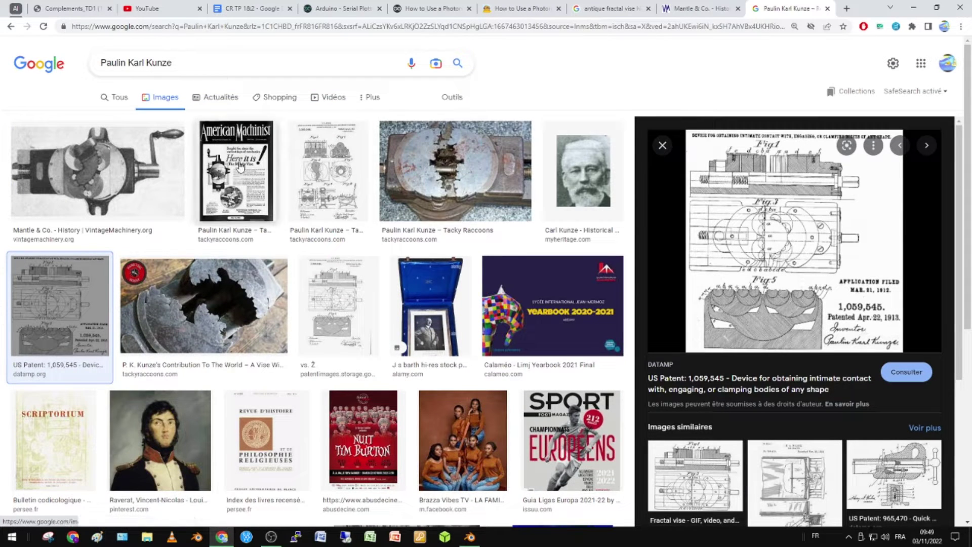
{"action": "left_click", "coordinate": [475, 180]}
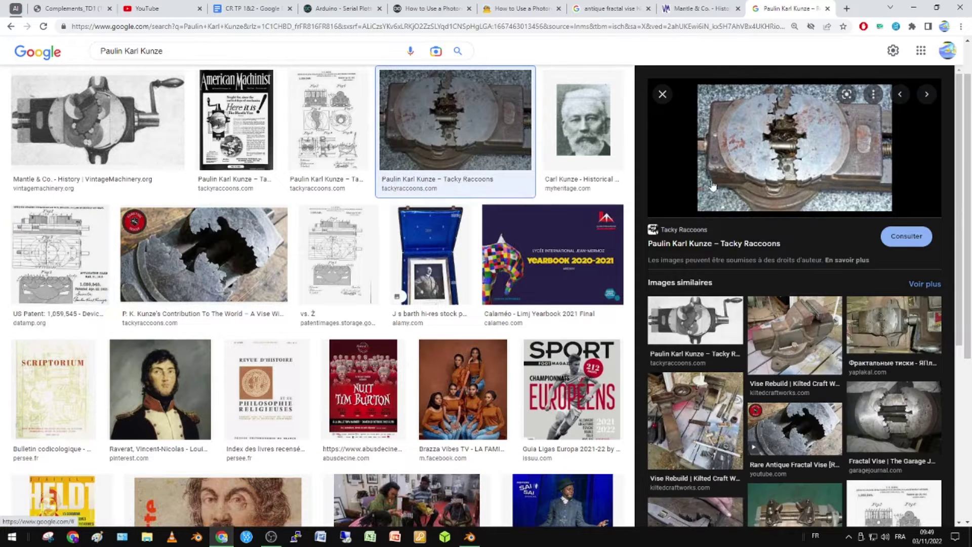
{"action": "left_click", "coordinate": [230, 248]}
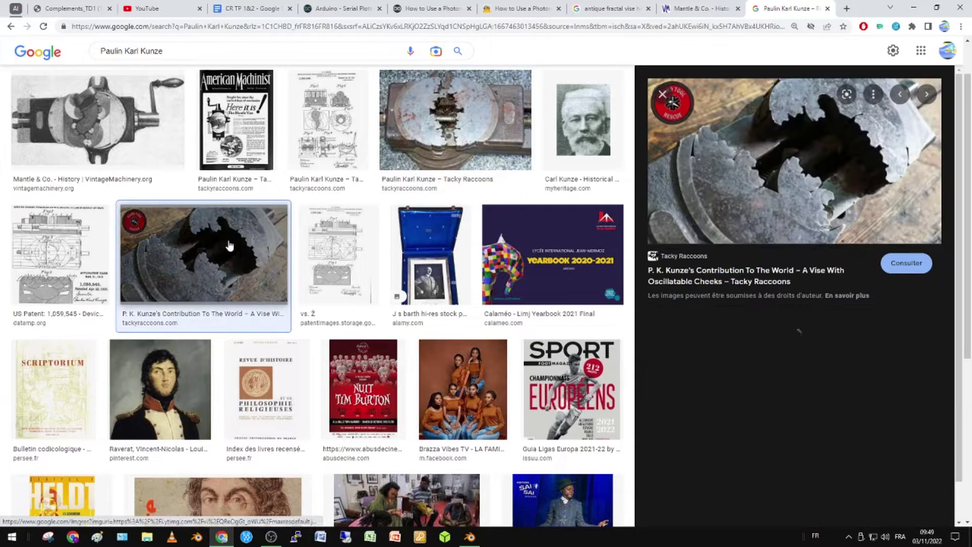
{"action": "left_click", "coordinate": [813, 350]}
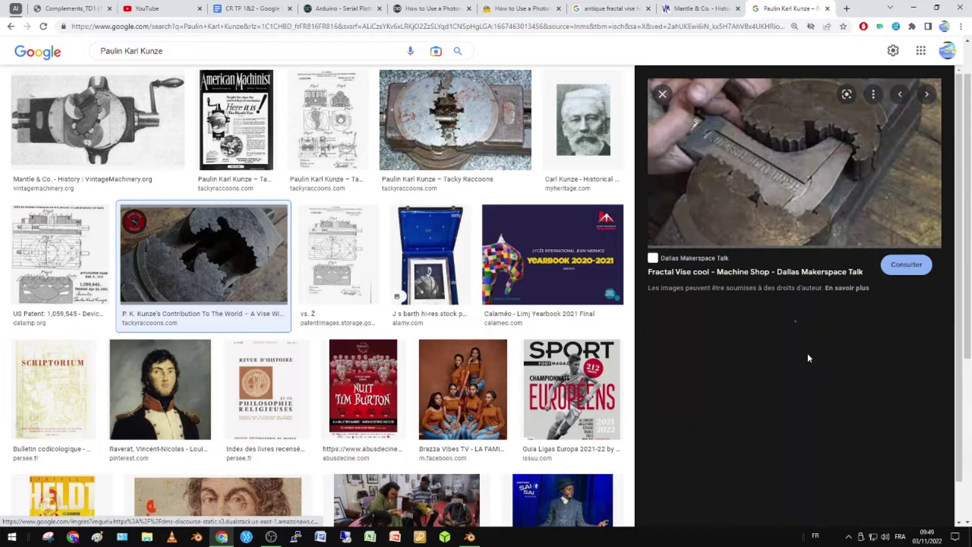
{"action": "scroll", "coordinate": [814, 180], "scroll_direction": "down", "scroll_amount": 4}
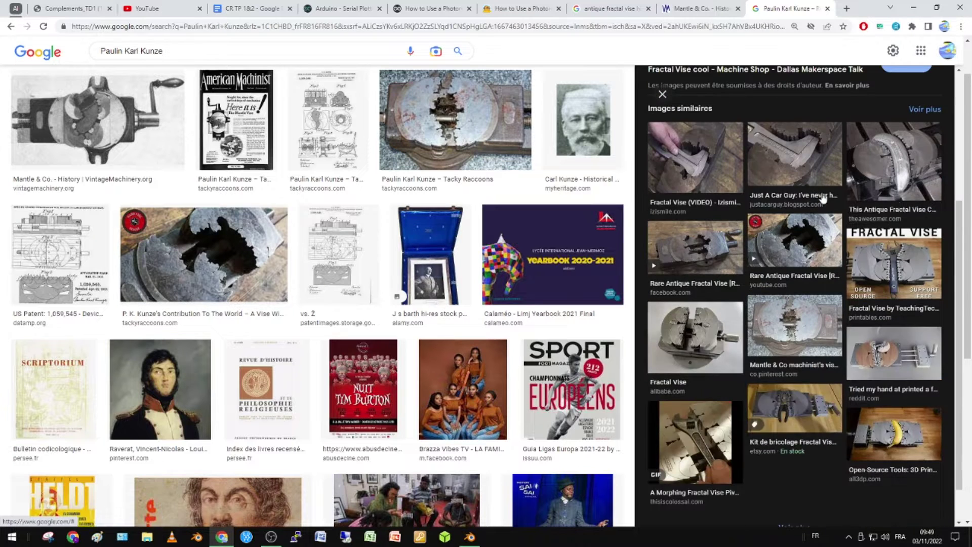
{"action": "left_click", "coordinate": [898, 177]}
{"action": "scroll", "coordinate": [854, 303], "scroll_direction": "down", "scroll_amount": 5}
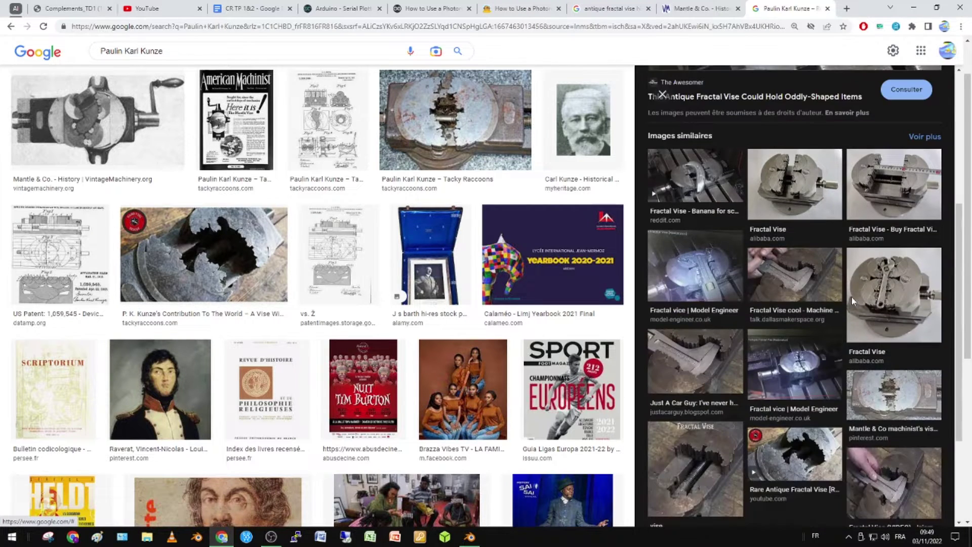
{"action": "scroll", "coordinate": [785, 300], "scroll_direction": "down", "scroll_amount": 3}
Switch back to Blender and rotate the large right crescent by about -6.4°.
{"action": "key", "text": "alt+Tab"}
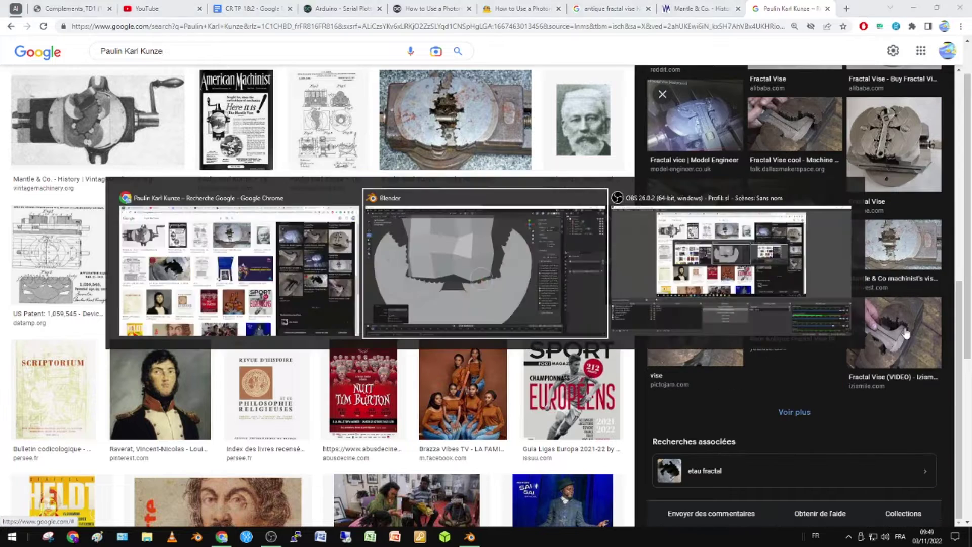
{"action": "right_click", "coordinate": [619, 226]}
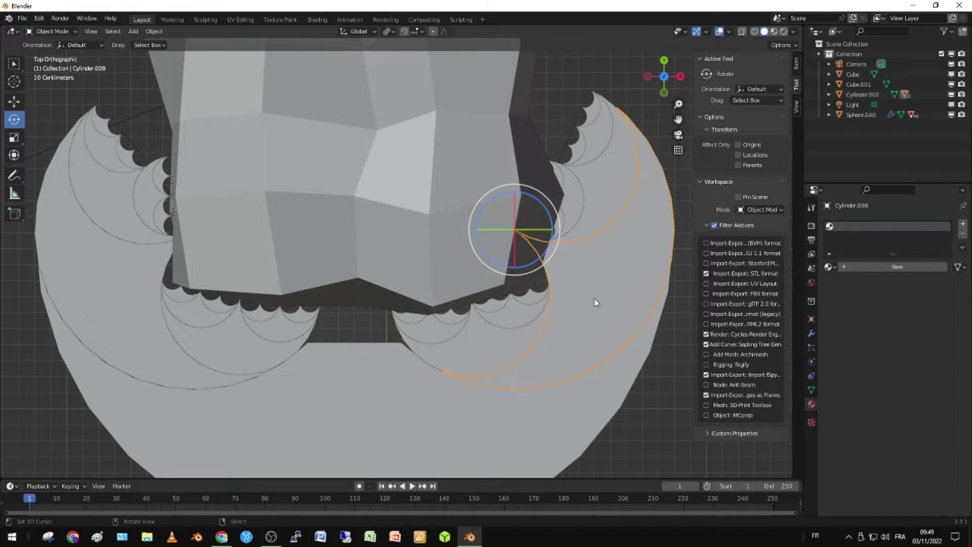
{"action": "left_click", "coordinate": [610, 299]}
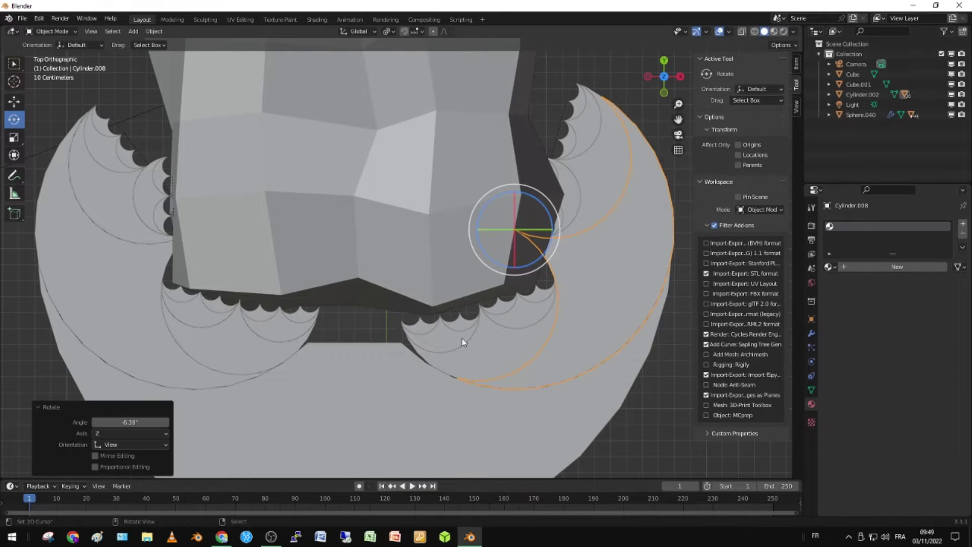
Rotate the two small segments on the front-right medium crescent to follow the block's front edge.
{"action": "left_click", "coordinate": [464, 341]}
{"action": "key", "text": "r"}
{"action": "left_click", "coordinate": [565, 311]}
{"action": "left_click", "coordinate": [525, 318]}
{"action": "key", "text": "r"}
{"action": "left_click", "coordinate": [609, 307]}
Rotate the medium crescent beside the block's right face and its lower small segment by about 45°.
{"action": "middle_click_drag", "start_coordinate": [592, 319], "coordinate": [541, 395], "text": "shift"}
{"action": "left_click", "coordinate": [548, 268]}
{"action": "key", "text": "r"}
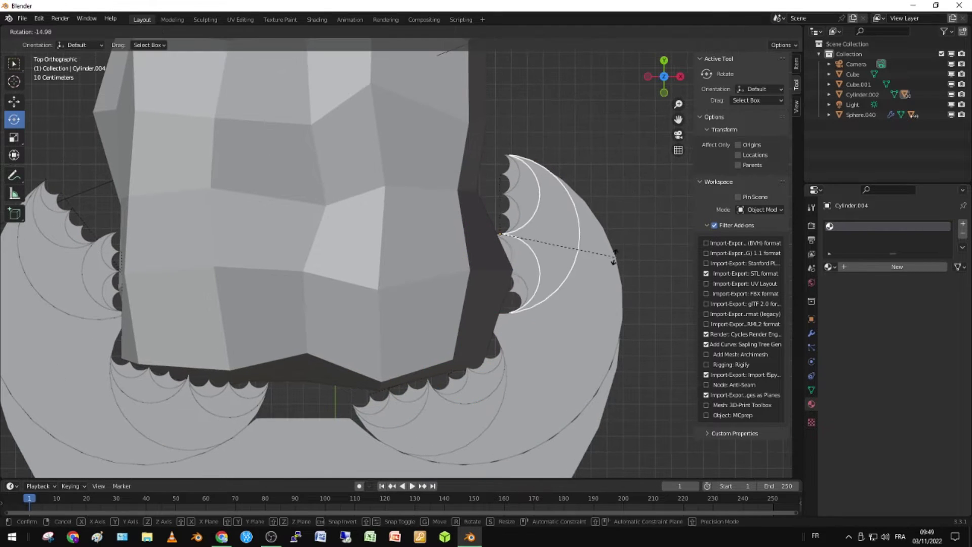
{"action": "left_click", "coordinate": [622, 243]}
{"action": "key", "text": "shift+d"}
{"action": "key", "text": "r"}
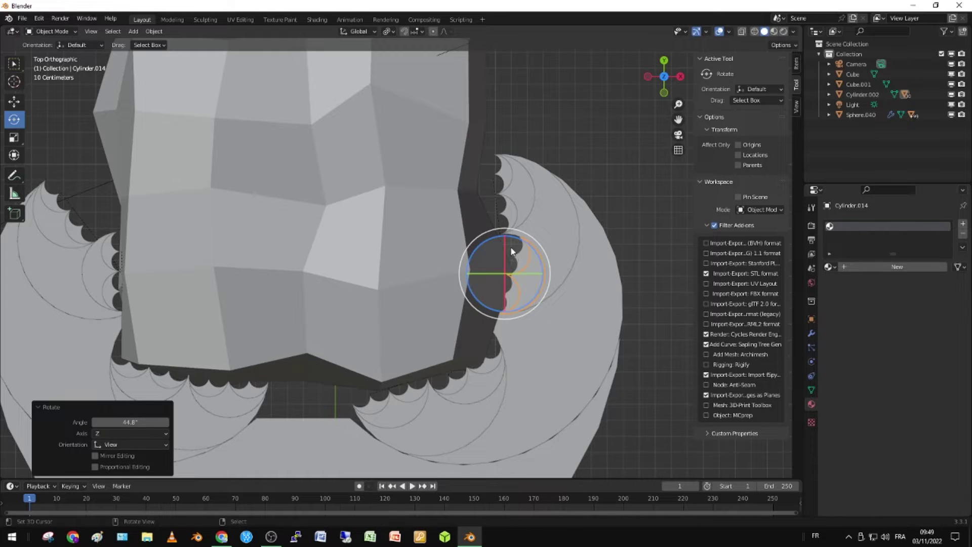
Rotate the two tooth pieces of the lower right-side segment, the lower one by about 23°.
{"action": "left_click", "coordinate": [521, 262]}
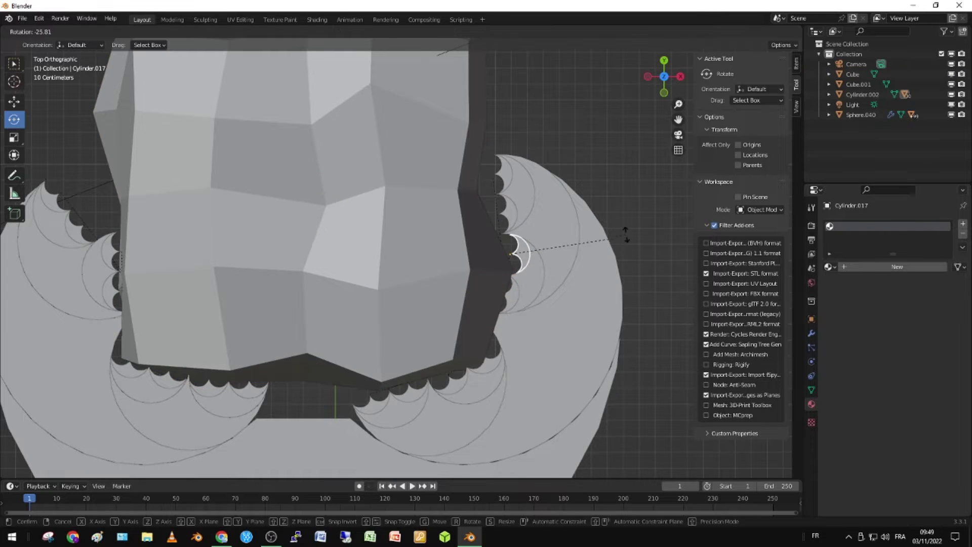
{"action": "left_click", "coordinate": [510, 293]}
{"action": "left_click", "coordinate": [555, 308]}
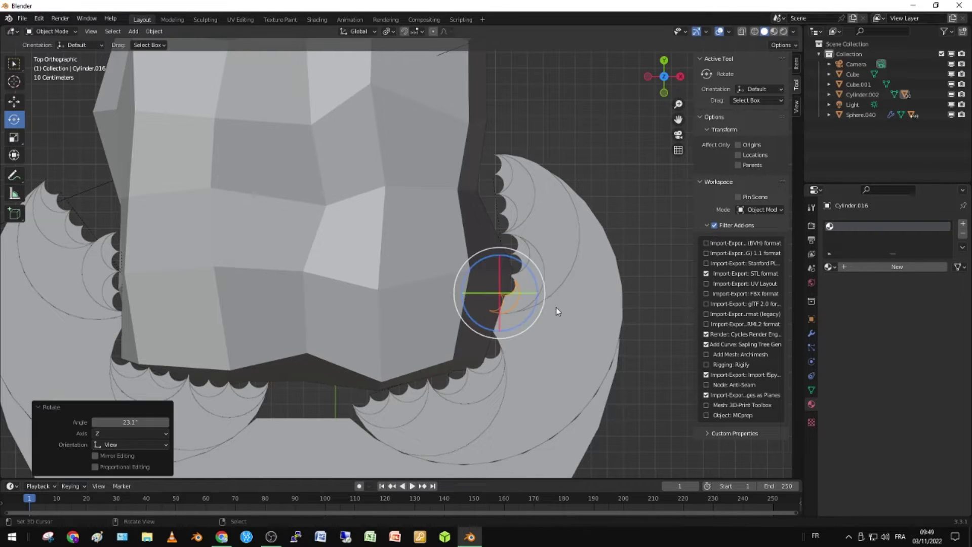
Readjust the lower small segment beside the block's right face.
{"action": "left_click", "coordinate": [536, 282]}
{"action": "key", "text": "r"}
{"action": "left_click", "coordinate": [578, 274]}
Rotate the front-right small segment nearest the central gap.
{"action": "left_click", "coordinate": [537, 200]}
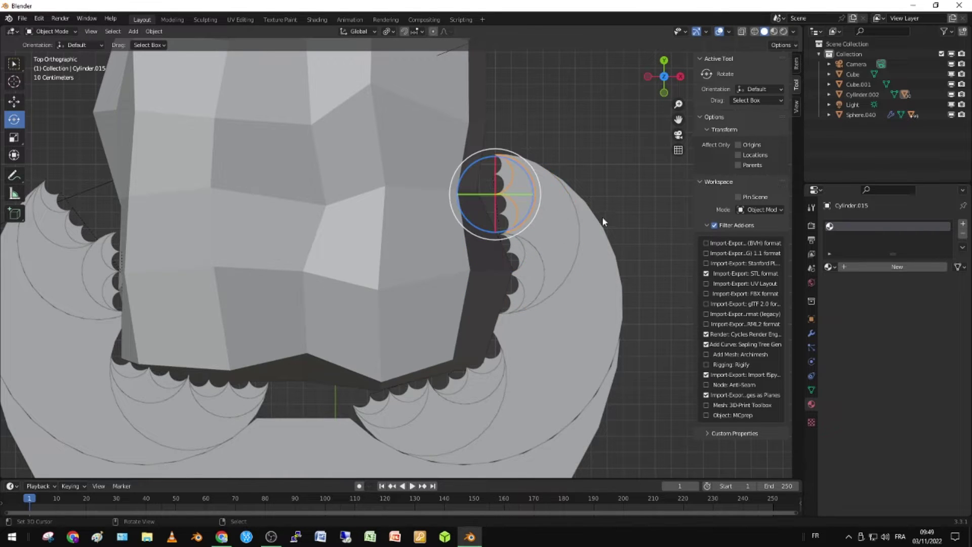
{"action": "scroll", "coordinate": [586, 256], "scroll_direction": "down", "scroll_amount": 4}
{"action": "scroll", "coordinate": [335, 245], "scroll_direction": "up", "scroll_amount": 3}
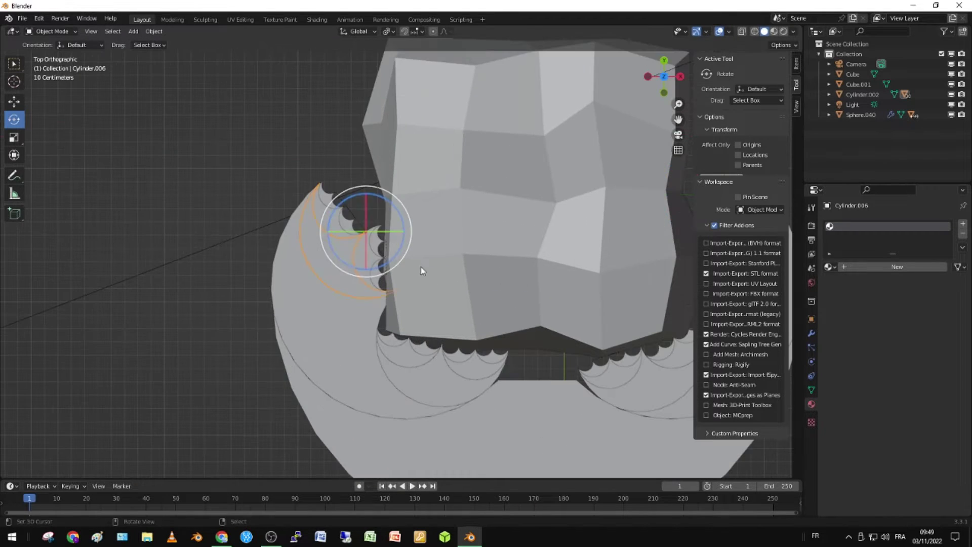
{"action": "middle_click_drag", "start_coordinate": [517, 337], "coordinate": [460, 287], "text": "shift"}
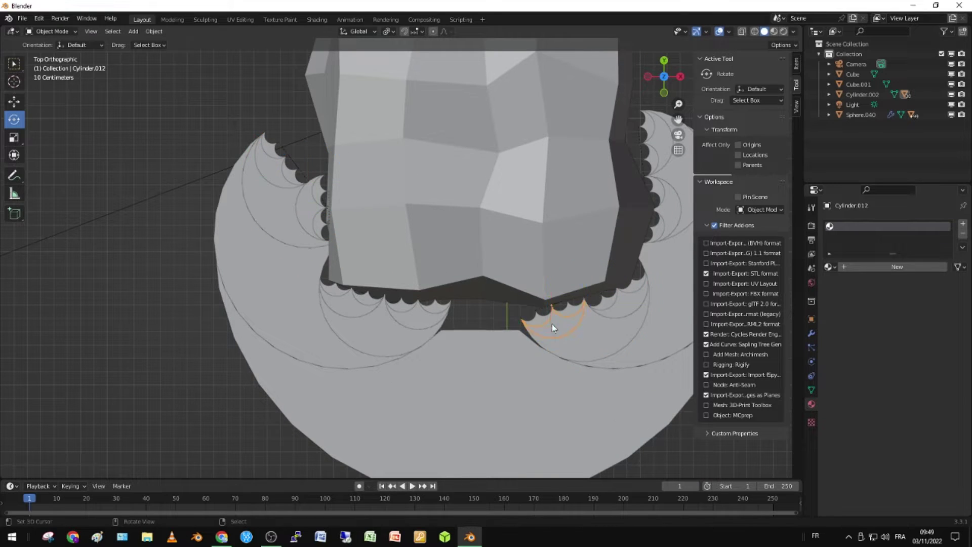
{"action": "key", "text": "r"}
{"action": "left_click", "coordinate": [616, 349]}
Rotate the large right crescent so its front end swings closer to the block's front edge.
{"action": "right_click", "coordinate": [616, 347]}
{"action": "right_click", "coordinate": [673, 324]}
{"action": "key", "text": "r"}
{"action": "left_click", "coordinate": [659, 368]}
Readjust the front-right small segment beside the central gap and rotate its inner tooth piece.
{"action": "left_click", "coordinate": [531, 330]}
{"action": "key", "text": "r"}
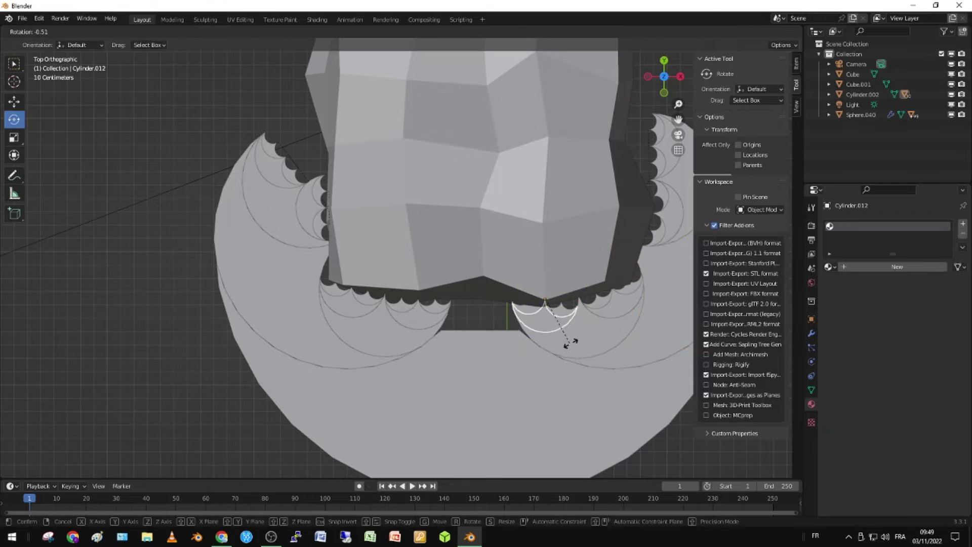
{"action": "left_click", "coordinate": [579, 344]}
{"action": "left_click", "coordinate": [524, 311]}
{"action": "key", "text": "r"}
{"action": "left_click", "coordinate": [574, 344]}
Rotate the outer tooth piece of the small segment beside the central gap.
{"action": "right_click", "coordinate": [569, 315]}
{"action": "key", "text": "r"}
{"action": "right_click", "coordinate": [581, 313]}
{"action": "key", "text": "r"}
{"action": "left_click", "coordinate": [618, 311]}
Rotate the outer small segment of the front-right medium crescent to follow the block.
{"action": "right_click", "coordinate": [598, 305]}
{"action": "key", "text": "r"}
{"action": "left_click", "coordinate": [625, 320]}
{"action": "key", "text": "r"}
{"action": "left_click", "coordinate": [641, 304]}
Adjust the outermost pieces of the front-right crescent, rotating the end tooth piece by about -24.8°.
{"action": "right_click", "coordinate": [639, 304]}
{"action": "key", "text": "r"}
{"action": "left_click", "coordinate": [655, 300]}
{"action": "left_click", "coordinate": [630, 288]}
{"action": "key", "text": "r"}
{"action": "left_click", "coordinate": [653, 293]}
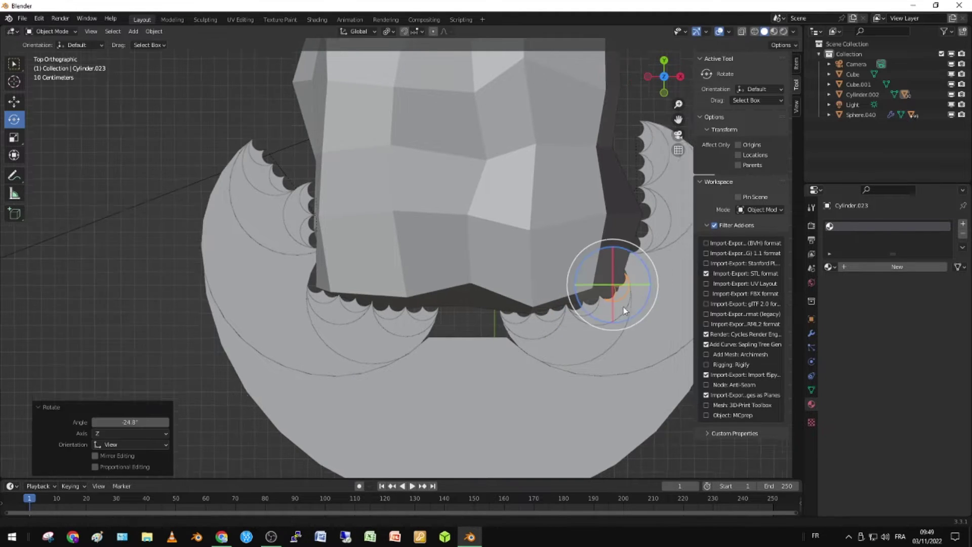
Rotate the jaw segment beside the block's right face towards the block.
{"action": "scroll", "coordinate": [541, 273], "scroll_direction": "up", "scroll_amount": 5}
{"action": "left_click", "coordinate": [587, 312]}
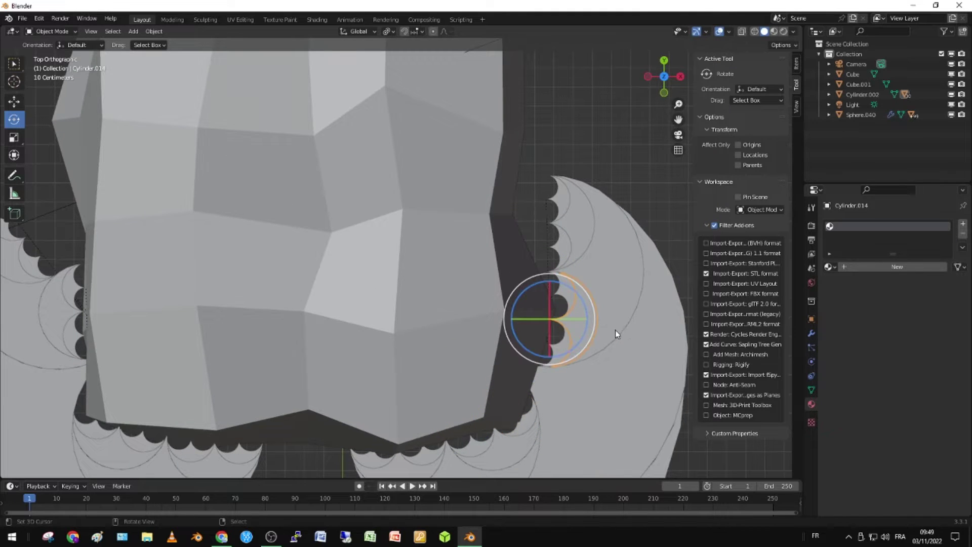
{"action": "key", "text": "r"}
{"action": "left_click", "coordinate": [653, 319]}
Rotate the jaw segment beside the block's right face and turn its small tooth piece by about -3.22°.
{"action": "left_click", "coordinate": [590, 321]}
{"action": "key", "text": "r"}
{"action": "left_click", "coordinate": [623, 305]}
{"action": "left_click", "coordinate": [560, 299]}
{"action": "key", "text": "r"}
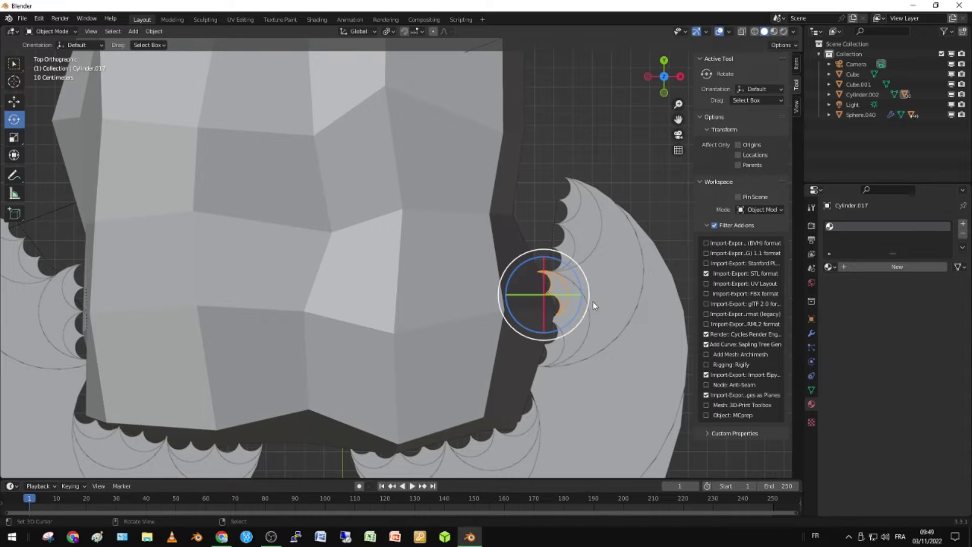
{"action": "left_click", "coordinate": [601, 294]}
{"action": "scroll", "coordinate": [597, 270], "scroll_direction": "down", "scroll_amount": 3}
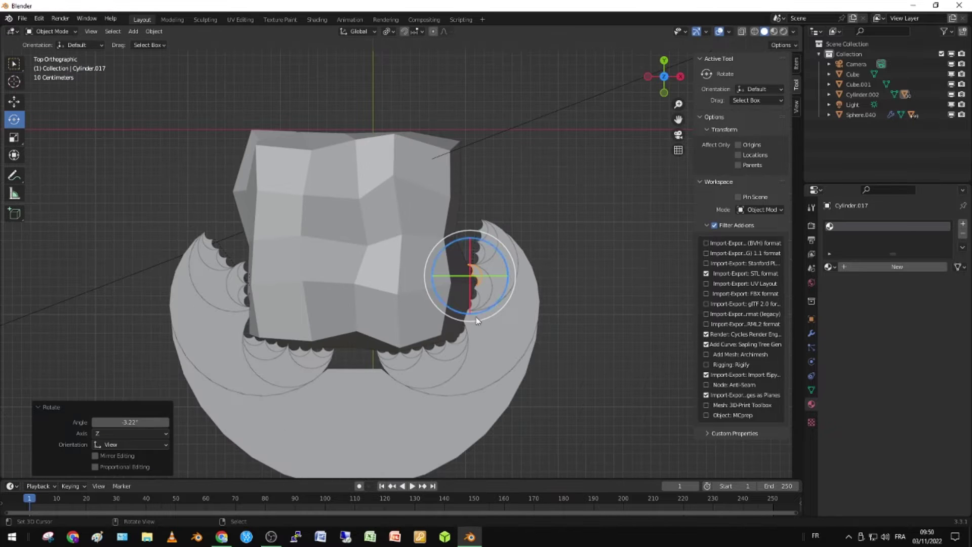
Focus on the irregular block in the bowl-shaped vise and switch the viewport to Rendered shading.
{"action": "left_click", "coordinate": [394, 393]}
{"action": "scroll", "coordinate": [394, 393], "scroll_direction": "down", "scroll_amount": 6}
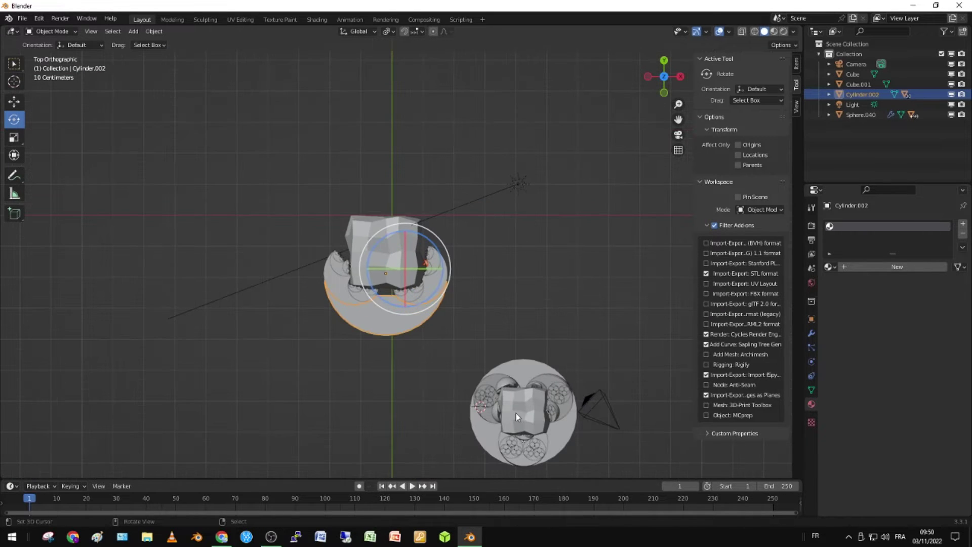
{"action": "left_click", "coordinate": [530, 399]}
{"action": "key", "text": "KP_Decimal"}
{"action": "scroll", "coordinate": [515, 433], "scroll_direction": "down", "scroll_amount": 4}
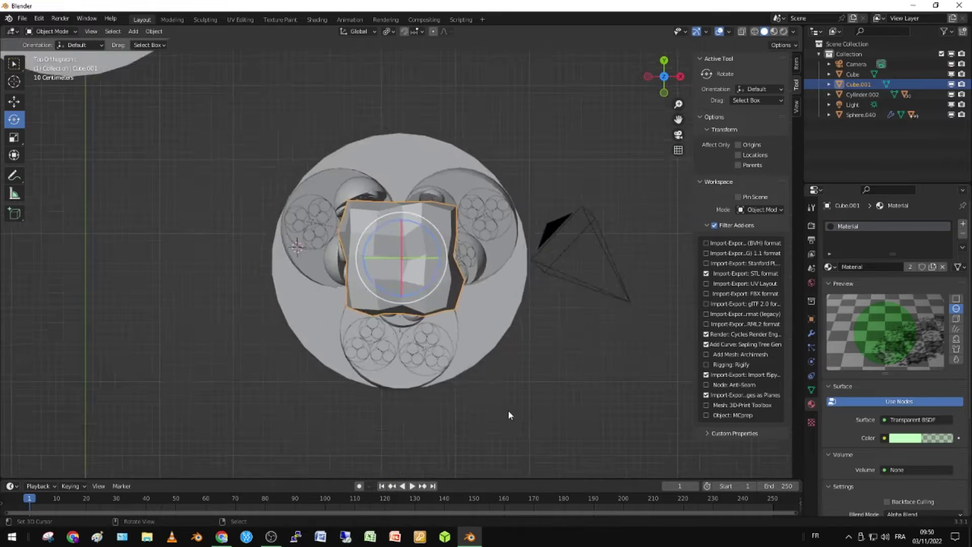
{"action": "middle_click_drag", "start_coordinate": [508, 409], "coordinate": [531, 332]}
{"action": "scroll", "coordinate": [532, 333], "scroll_direction": "up", "scroll_amount": 2}
{"action": "key", "text": "z"}
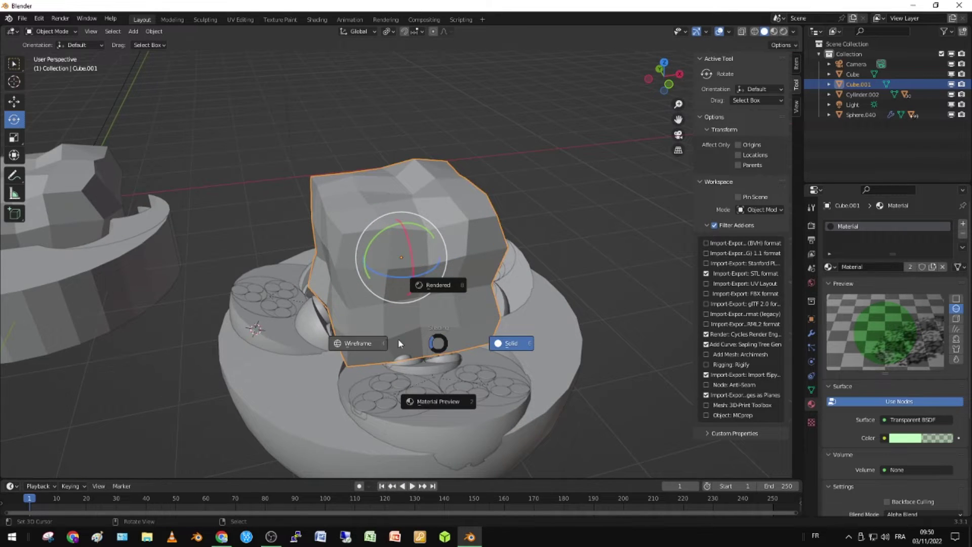
{"action": "left_click", "coordinate": [451, 282]}
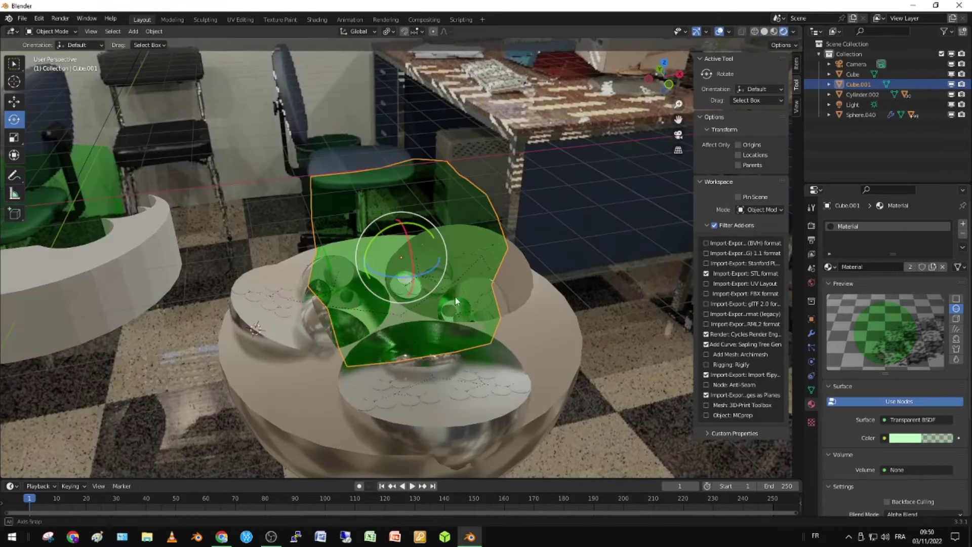
Examine the nested spherical jaws inside the bowl vise from close up through the transparent green block.
{"action": "middle_click_drag", "start_coordinate": [455, 297], "coordinate": [573, 371]}
{"action": "right_click", "coordinate": [569, 372]}
{"action": "scroll", "coordinate": [549, 372], "scroll_direction": "up", "scroll_amount": 3}
{"action": "middle_click_drag", "start_coordinate": [514, 354], "coordinate": [518, 282], "text": "shift"}
{"action": "scroll", "coordinate": [451, 304], "scroll_direction": "up", "scroll_amount": 2}
{"action": "middle_click_drag", "start_coordinate": [451, 304], "coordinate": [381, 349]}
{"action": "middle_click_drag", "start_coordinate": [379, 294], "coordinate": [499, 287], "text": "shift"}
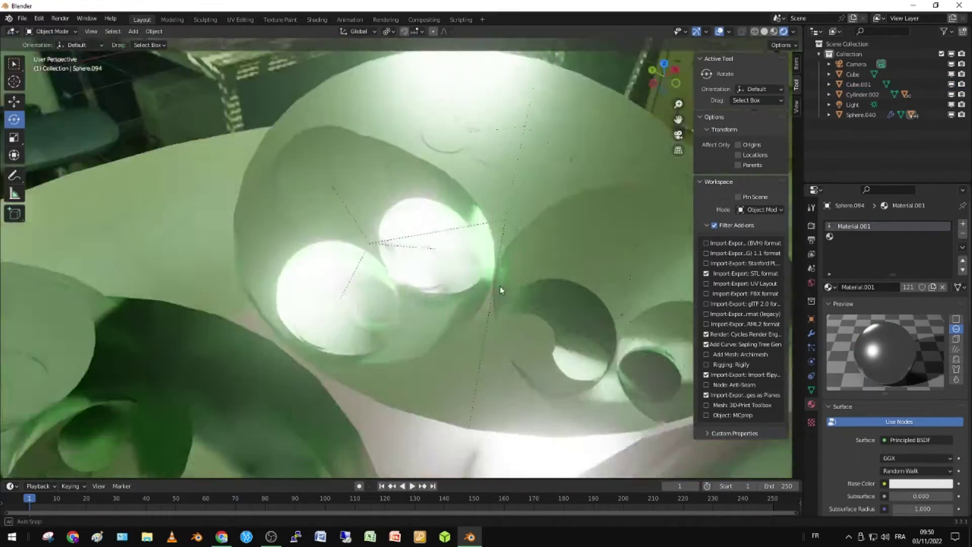
Examine the bowl vise from its other sides, checking where the small spherical jaws meet the block.
{"action": "scroll", "coordinate": [499, 298], "scroll_direction": "down", "scroll_amount": 6}
{"action": "right_click", "coordinate": [301, 334]}
{"action": "mouse_move", "coordinate": [301, 334]}
{"action": "middle_mouse_down"}
{"action": "mouse_move", "coordinate": [432, 348]}
{"action": "mouse_move", "coordinate": [427, 284]}
{"action": "mouse_move", "coordinate": [454, 359]}
{"action": "mouse_move", "coordinate": [513, 309]}
{"action": "mouse_move", "coordinate": [520, 325]}
{"action": "mouse_move", "coordinate": [594, 308]}
{"action": "mouse_move", "coordinate": [460, 286]}
{"action": "mouse_move", "coordinate": [390, 340]}
{"action": "mouse_move", "coordinate": [312, 334]}
{"action": "middle_mouse_up"}
{"action": "scroll", "coordinate": [426, 285], "scroll_direction": "up", "scroll_amount": 3}
{"action": "scroll", "coordinate": [514, 309], "scroll_direction": "up", "scroll_amount": 4}
{"action": "scroll", "coordinate": [594, 309], "scroll_direction": "down", "scroll_amount": 4}
{"action": "right_click", "coordinate": [317, 294]}
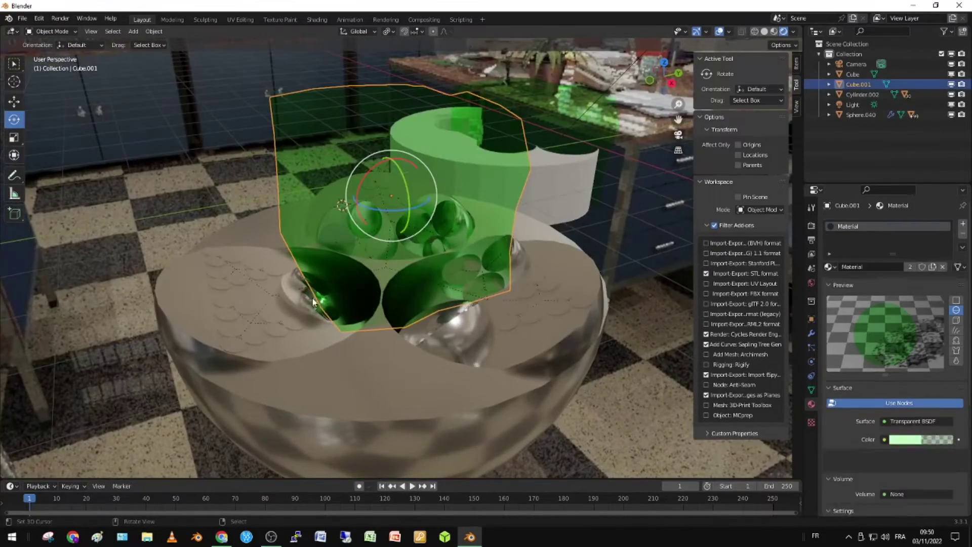
{"action": "right_click", "coordinate": [316, 298]}
{"action": "middle_click_drag", "start_coordinate": [317, 298], "coordinate": [476, 299], "text": "shift"}
{"action": "scroll", "coordinate": [453, 343], "scroll_direction": "up", "scroll_amount": 3}
{"action": "middle_click_drag", "start_coordinate": [463, 360], "coordinate": [465, 336]}
{"action": "scroll", "coordinate": [447, 330], "scroll_direction": "down", "scroll_amount": 3}
{"action": "left_click", "coordinate": [495, 347]}
{"action": "scroll", "coordinate": [462, 374], "scroll_direction": "down", "scroll_amount": 8}
Hide the green block in the bowl vise and examine the exposed nested spherical jaws.
{"action": "right_click", "coordinate": [424, 218]}
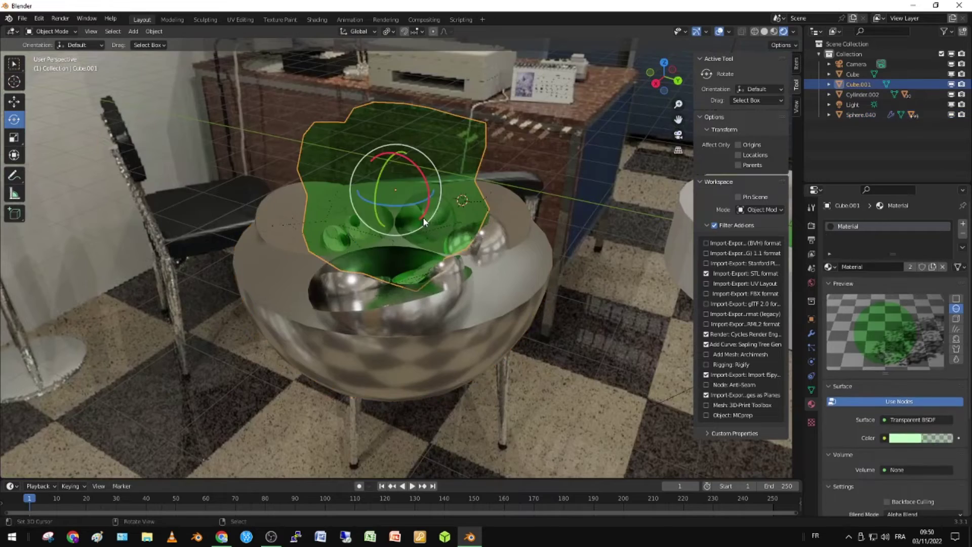
{"action": "key", "text": "h"}
{"action": "middle_click_drag", "start_coordinate": [423, 216], "coordinate": [436, 247]}
{"action": "left_click", "coordinate": [427, 285]}
{"action": "scroll", "coordinate": [426, 285], "scroll_direction": "up", "scroll_amount": 4}
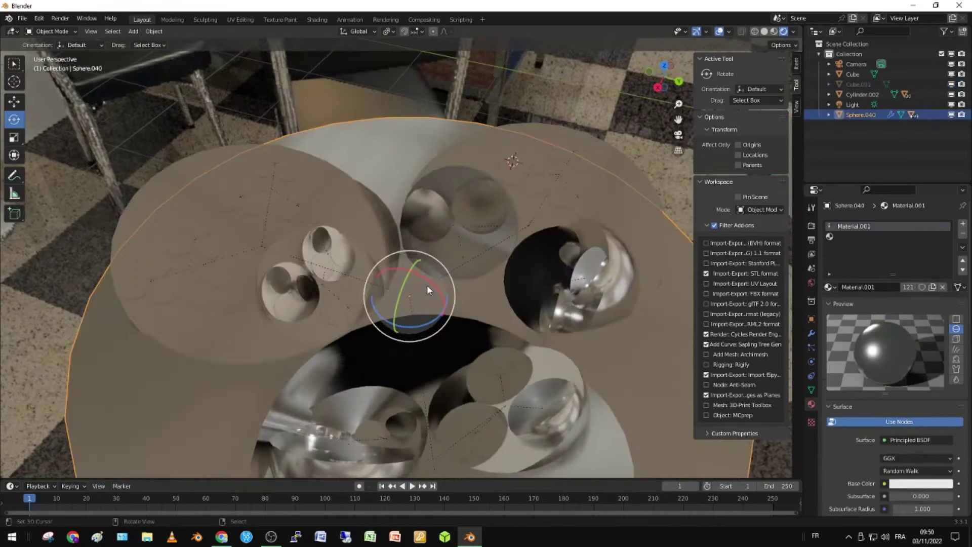
{"action": "key", "text": "KP_Decimal"}
{"action": "scroll", "coordinate": [427, 285], "scroll_direction": "up", "scroll_amount": 3}
{"action": "middle_click_drag", "start_coordinate": [391, 277], "coordinate": [445, 328]}
{"action": "scroll", "coordinate": [539, 296], "scroll_direction": "up", "scroll_amount": 3}
{"action": "left_click", "coordinate": [589, 308]}
{"action": "left_click", "coordinate": [589, 308]}
{"action": "scroll", "coordinate": [443, 219], "scroll_direction": "up", "scroll_amount": 3}
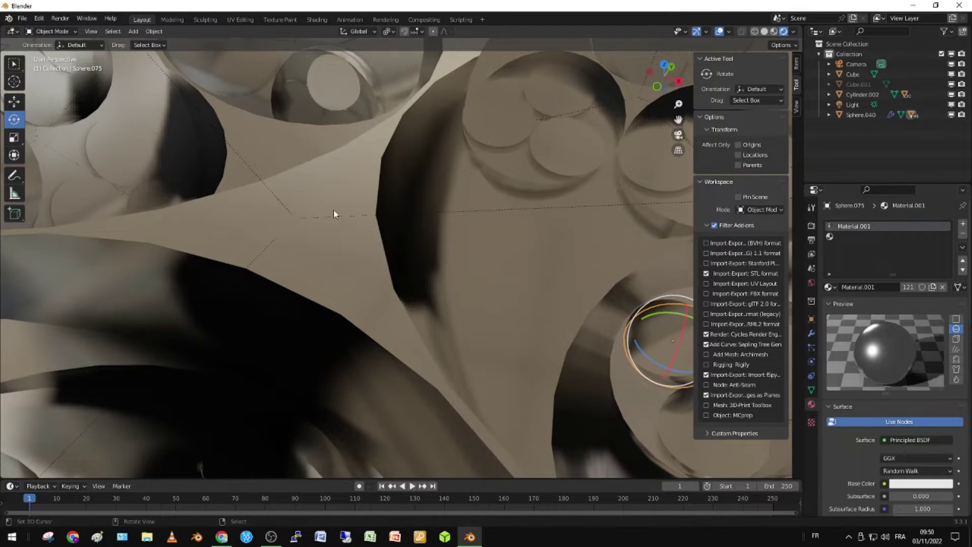
{"action": "scroll", "coordinate": [375, 256], "scroll_direction": "down", "scroll_amount": 5}
{"action": "middle_click_drag", "start_coordinate": [352, 241], "coordinate": [477, 263]}
{"action": "scroll", "coordinate": [494, 275], "scroll_direction": "down", "scroll_amount": 3}
{"action": "scroll", "coordinate": [494, 274], "scroll_direction": "up", "scroll_amount": 3}
Unhide the green block and inspect how the bowl vise's spherical jaws surround it.
{"action": "key", "text": "alt+h"}
{"action": "right_click", "coordinate": [505, 294]}
{"action": "scroll", "coordinate": [477, 320], "scroll_direction": "up", "scroll_amount": 3}
{"action": "middle_click_drag", "start_coordinate": [477, 321], "coordinate": [567, 359]}
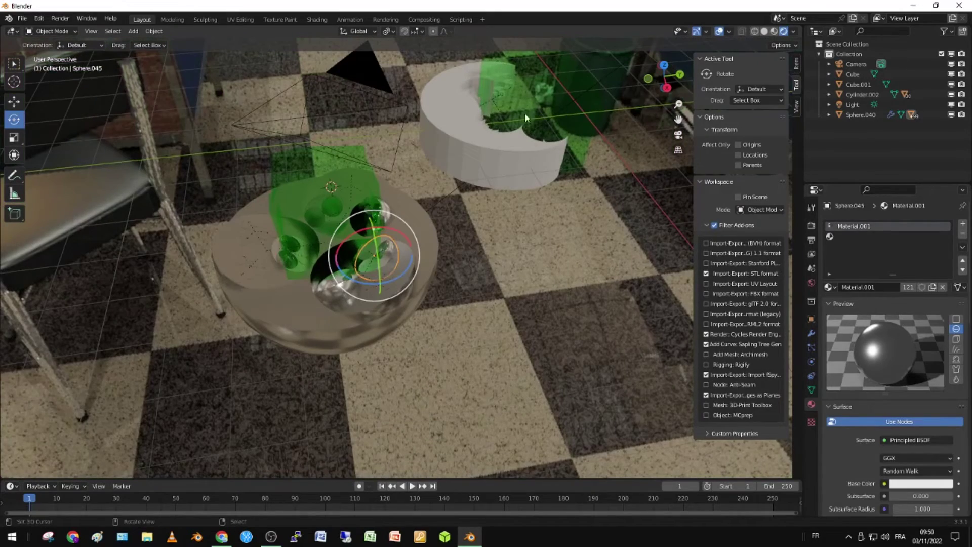
{"action": "scroll", "coordinate": [343, 354], "scroll_direction": "up", "scroll_amount": 4}
{"action": "middle_click_drag", "start_coordinate": [342, 354], "coordinate": [460, 295]}
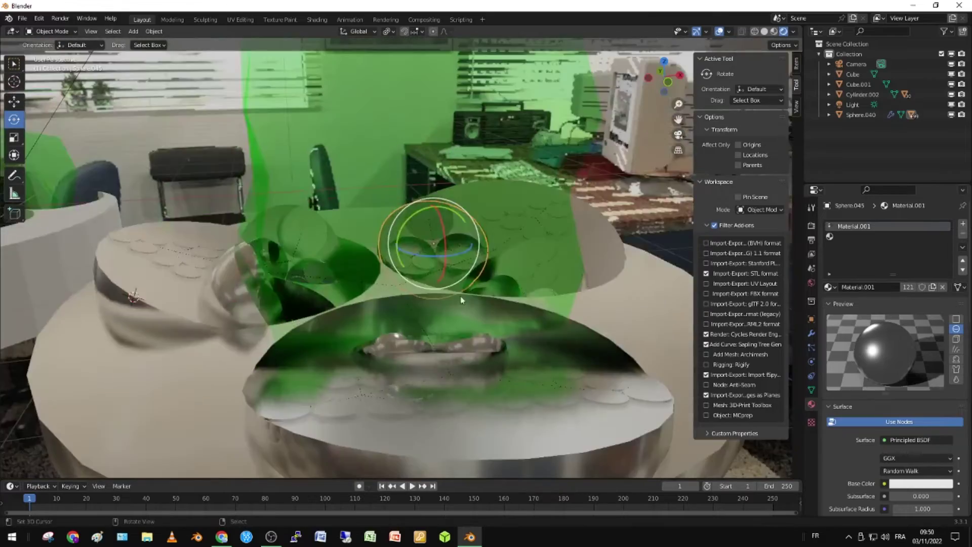
{"action": "scroll", "coordinate": [405, 288], "scroll_direction": "up", "scroll_amount": 2}
{"action": "middle_click_drag", "start_coordinate": [403, 287], "coordinate": [448, 305]}
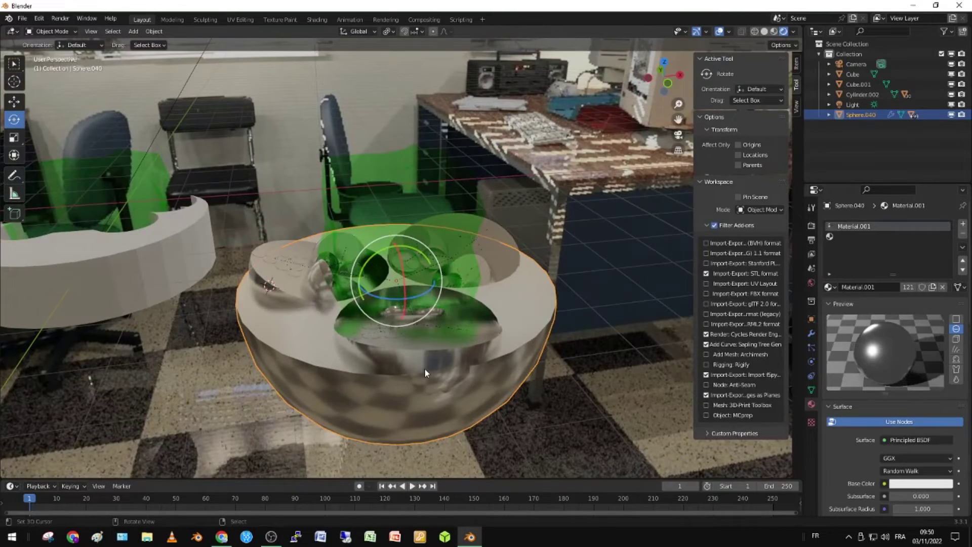
Examine the whole bowl vise from above and from the side, along with the crescent vise beside it.
{"action": "middle_click_drag", "start_coordinate": [424, 369], "coordinate": [542, 379]}
{"action": "right_click", "coordinate": [444, 394]}
{"action": "middle_click_drag", "start_coordinate": [542, 380], "coordinate": [416, 415], "text": "shift"}
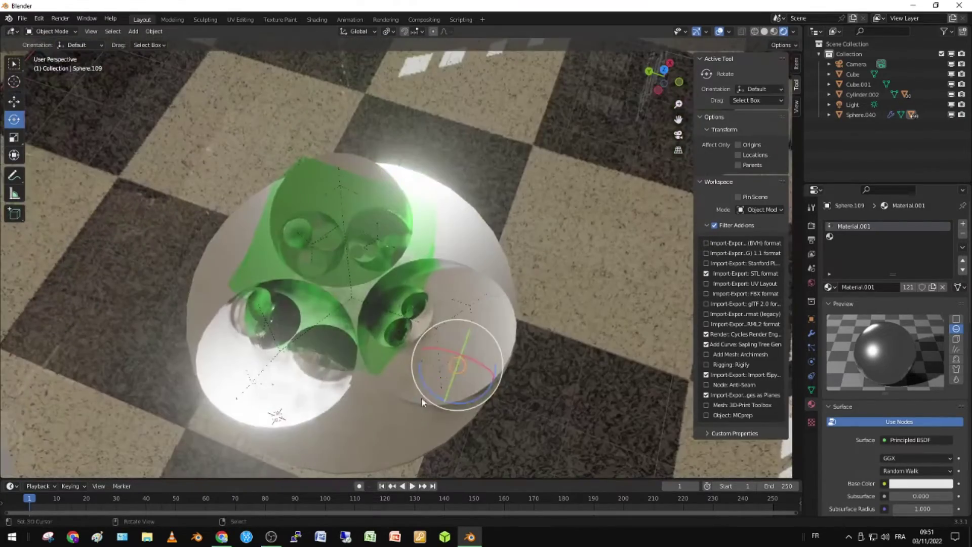
{"action": "middle_click_drag", "start_coordinate": [448, 381], "coordinate": [451, 316]}
{"action": "scroll", "coordinate": [429, 376], "scroll_direction": "up", "scroll_amount": 3}
{"action": "right_click", "coordinate": [469, 359]}
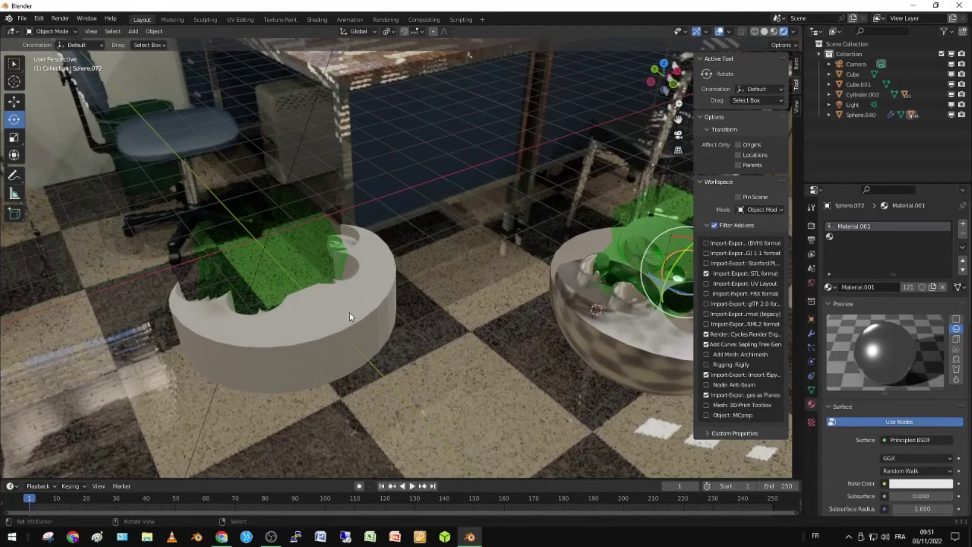
{"action": "middle_click_drag", "start_coordinate": [559, 337], "coordinate": [389, 305], "text": "shift"}
{"action": "scroll", "coordinate": [389, 305], "scroll_direction": "up", "scroll_amount": 2}
{"action": "scroll", "coordinate": [424, 311], "scroll_direction": "down", "scroll_amount": 4}
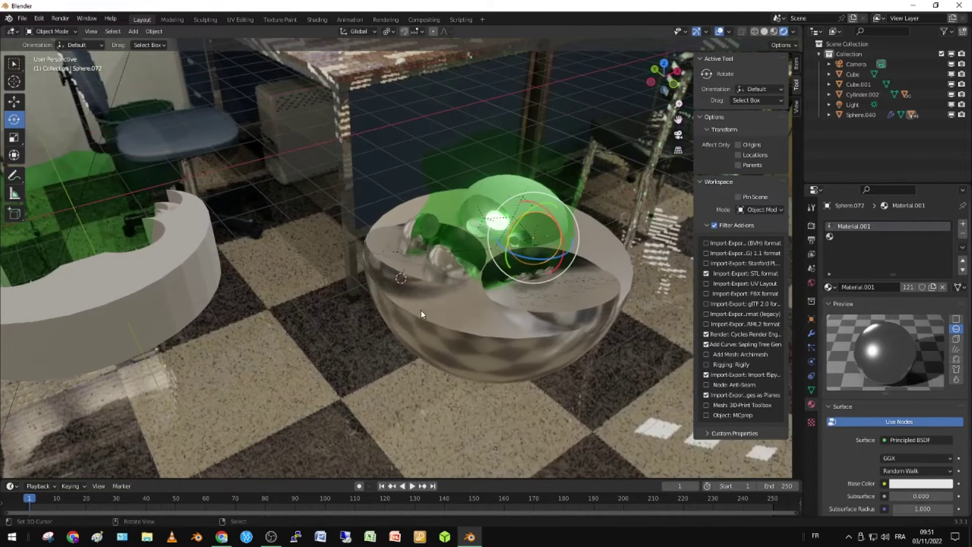
Try moving the outer crescent body and one of the nested jaws of the crescent vise.
{"action": "right_click", "coordinate": [215, 271]}
{"action": "middle_click_drag", "start_coordinate": [386, 288], "coordinate": [466, 297]}
{"action": "middle_click_drag", "start_coordinate": [399, 292], "coordinate": [498, 353]}
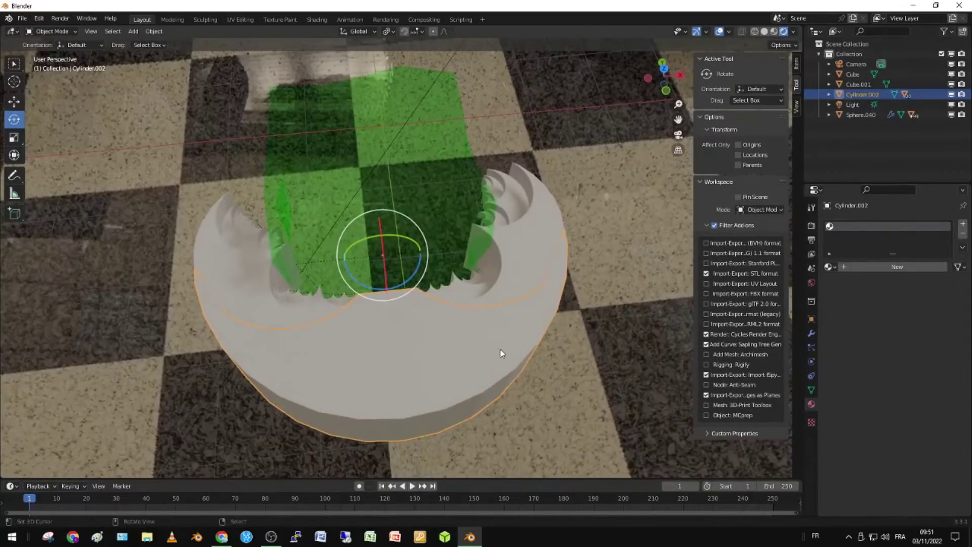
{"action": "key", "text": "shift+d"}
{"action": "right_click", "coordinate": [591, 143]}
{"action": "left_click", "coordinate": [499, 196]}
{"action": "key", "text": "g"}
{"action": "right_click", "coordinate": [501, 186]}
{"action": "key", "text": "g"}
{"action": "right_click", "coordinate": [493, 128]}
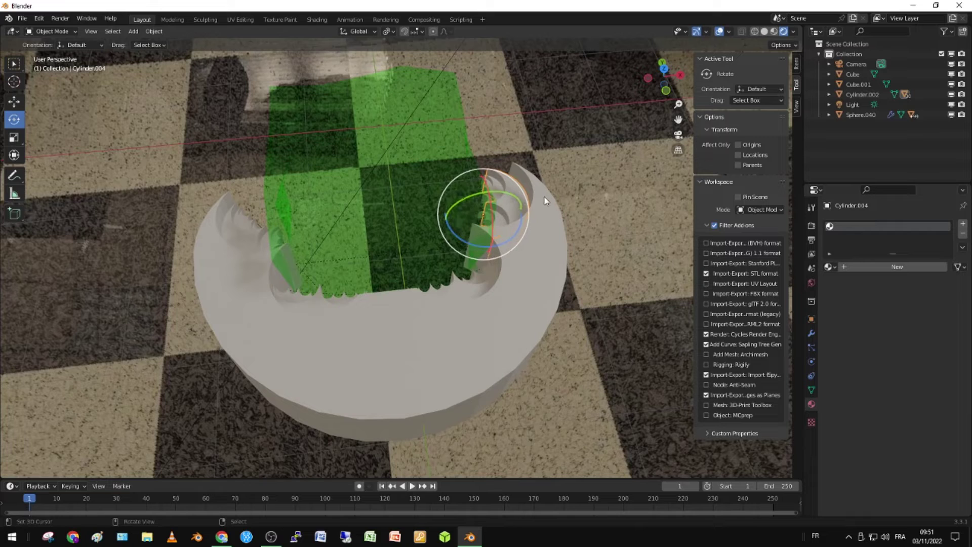
{"action": "left_click", "coordinate": [509, 336]}
{"action": "key", "text": "g"}
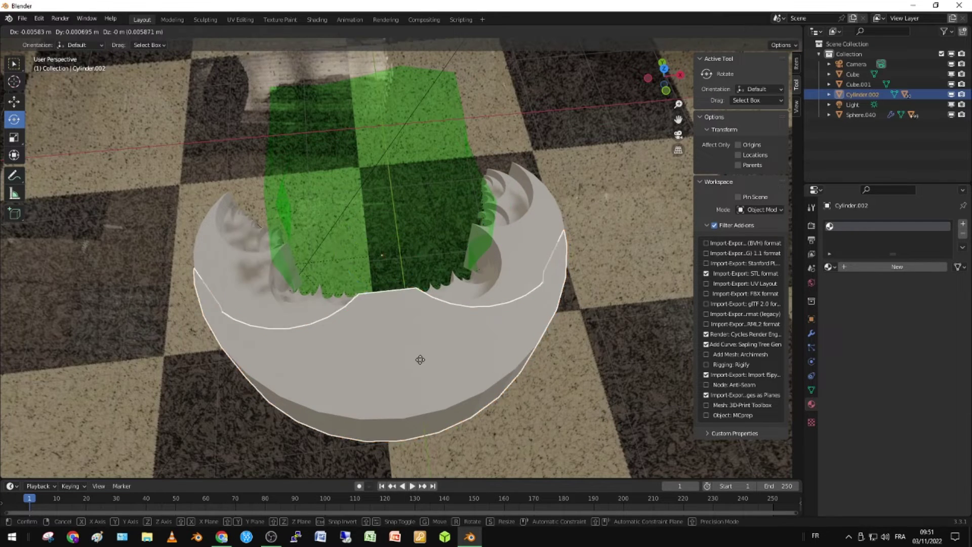
{"action": "right_click", "coordinate": [521, 318]}
Select the outer crescent together with all its nested child jaws, testing the selection with a cancelled move.
{"action": "mouse_move", "coordinate": [483, 263]}
{"action": "middle_mouse_down"}
{"action": "mouse_move", "coordinate": [509, 289]}
{"action": "mouse_move", "coordinate": [496, 269]}
{"action": "middle_mouse_up"}
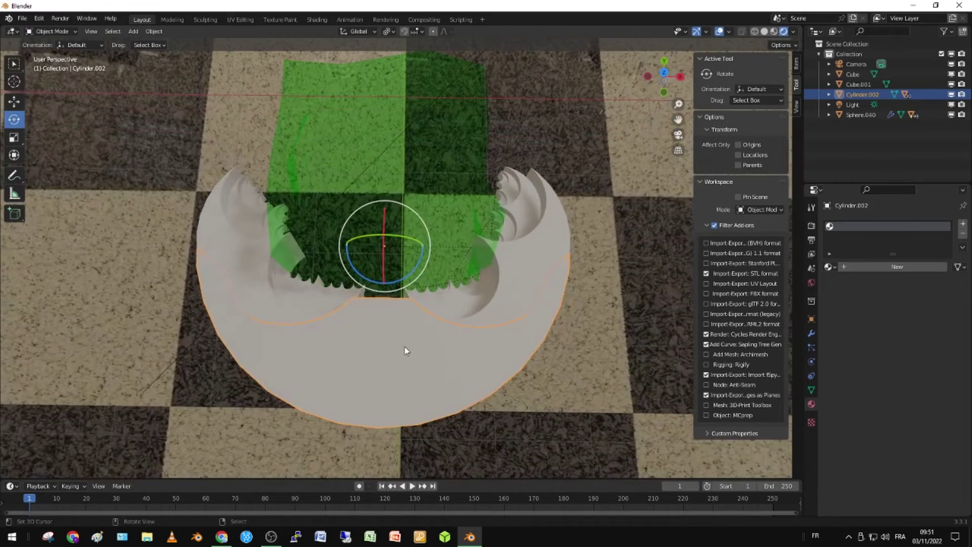
{"action": "key", "text": "ctrl+KP_Add"}
{"action": "key", "text": "ctrl+KP_Add"}
{"action": "key", "text": "ctrl+KP_Add"}
{"action": "middle_click_drag", "start_coordinate": [405, 351], "coordinate": [460, 243]}
{"action": "key", "text": "g"}
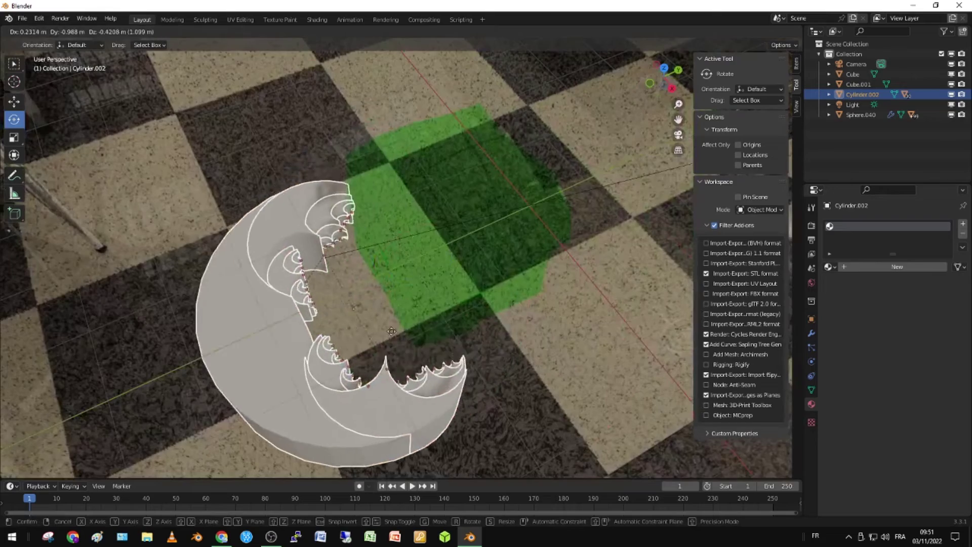
{"action": "right_click", "coordinate": [371, 297]}
{"action": "middle_click_drag", "start_coordinate": [373, 181], "coordinate": [614, 314]}
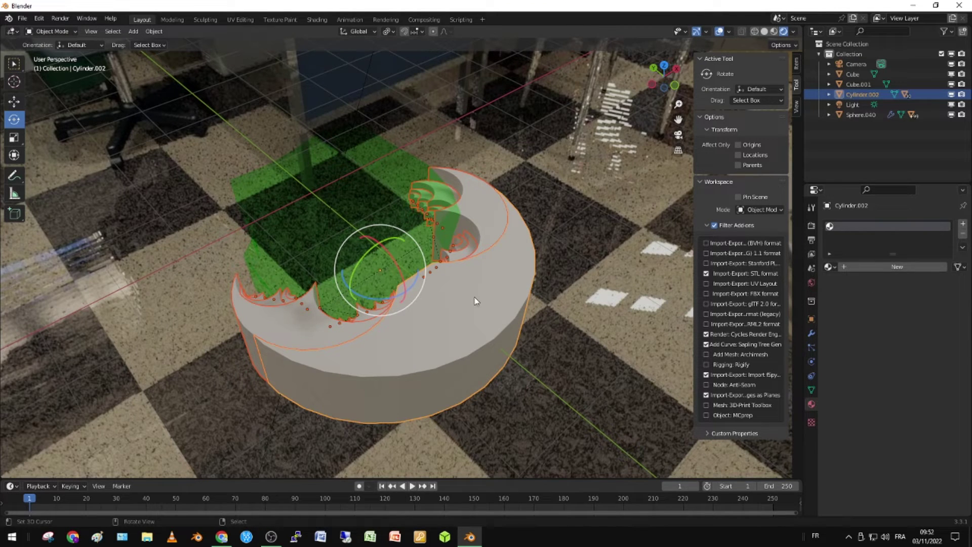
Create a new material for the outer crescent with Metallic 1.000 and Roughness about 0.067.
{"action": "left_click", "coordinate": [913, 267]}
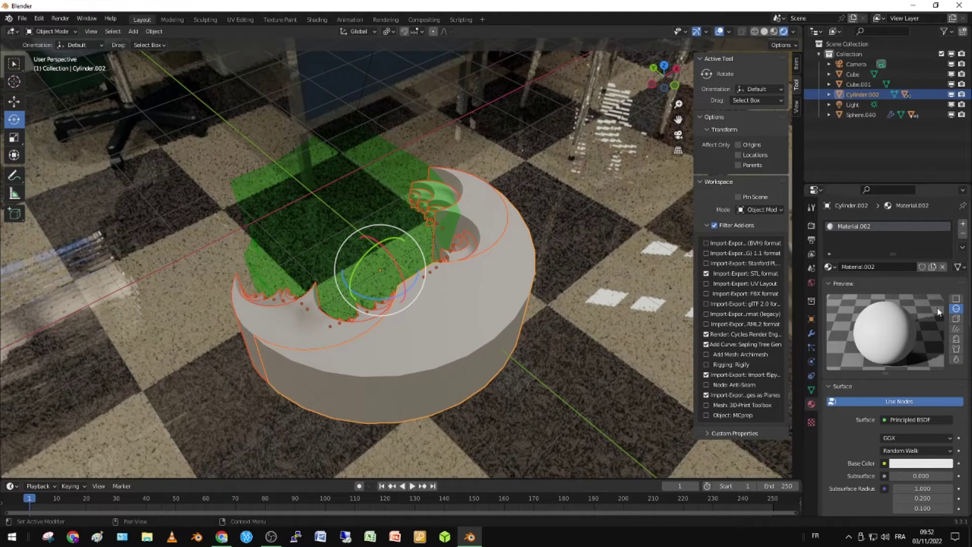
{"action": "scroll", "coordinate": [910, 468], "scroll_direction": "down", "scroll_amount": 5}
{"action": "left_click_drag", "start_coordinate": [901, 457], "coordinate": [951, 457]}
{"action": "scroll", "coordinate": [424, 312], "scroll_direction": "up", "scroll_amount": 3}
{"action": "middle_click_drag", "start_coordinate": [425, 315], "coordinate": [536, 216]}
{"action": "scroll", "coordinate": [536, 216], "scroll_direction": "down", "scroll_amount": 2}
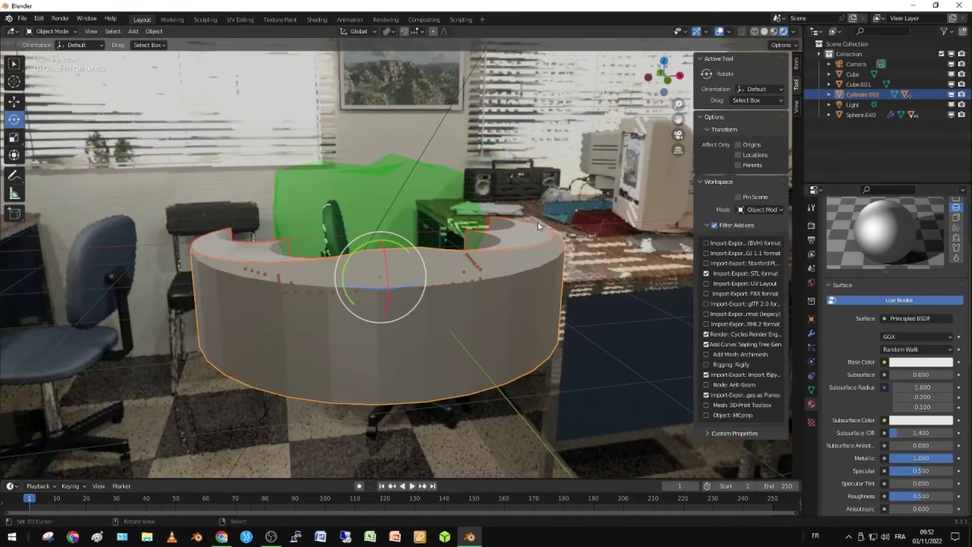
{"action": "scroll", "coordinate": [911, 354], "scroll_direction": "down", "scroll_amount": 4}
{"action": "left_click_drag", "start_coordinate": [923, 416], "coordinate": [896, 416]}
{"action": "middle_click_drag", "start_coordinate": [572, 289], "coordinate": [533, 316]}
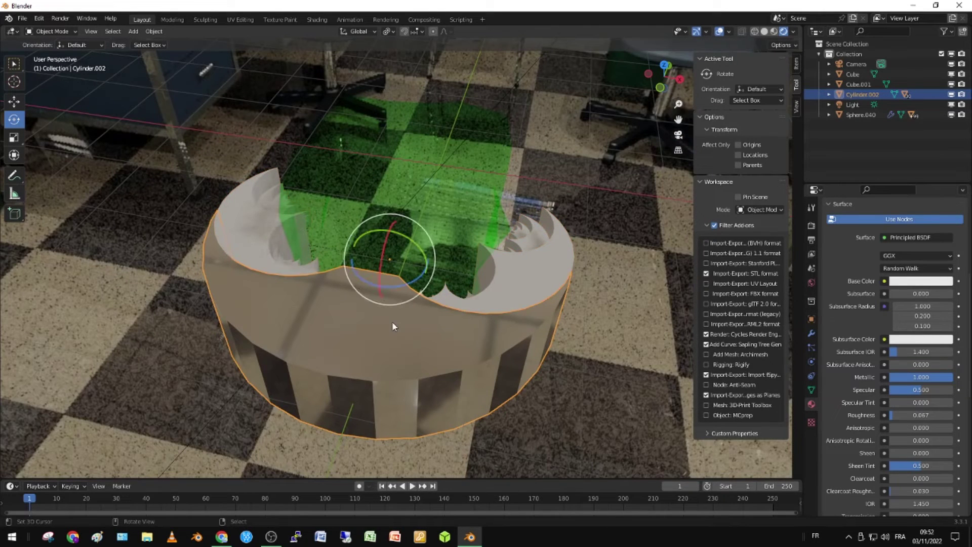
Restore the selection of all crescent vise pieces and link the outer crescent's material to them.
{"action": "key", "text": "ctrl+z"}
{"action": "middle_click_drag", "start_coordinate": [407, 338], "coordinate": [455, 335]}
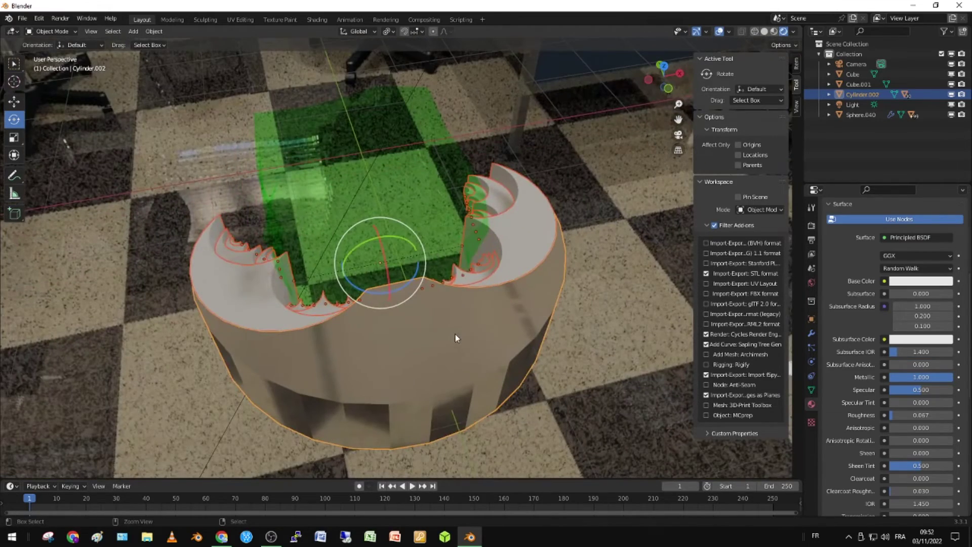
{"action": "key", "text": "ctrl+l"}
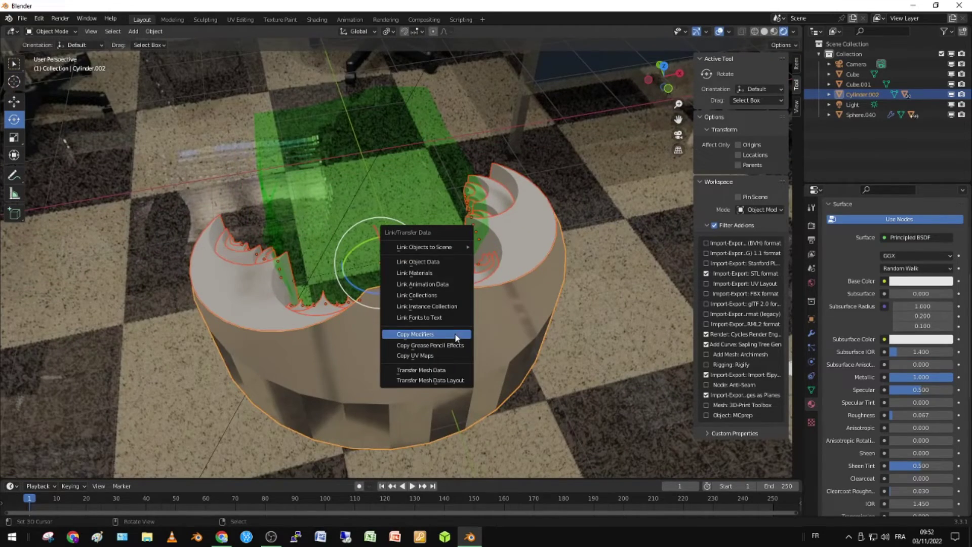
{"action": "left_click", "coordinate": [442, 278]}
{"action": "middle_click_drag", "start_coordinate": [441, 277], "coordinate": [406, 332]}
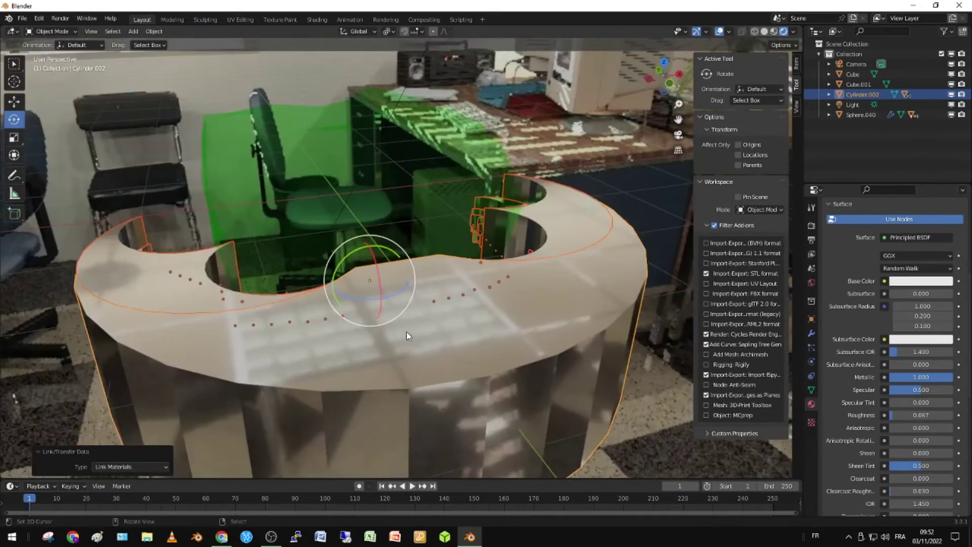
Apply smooth shading to all pieces of the crescent vise.
{"action": "left_click", "coordinate": [414, 284]}
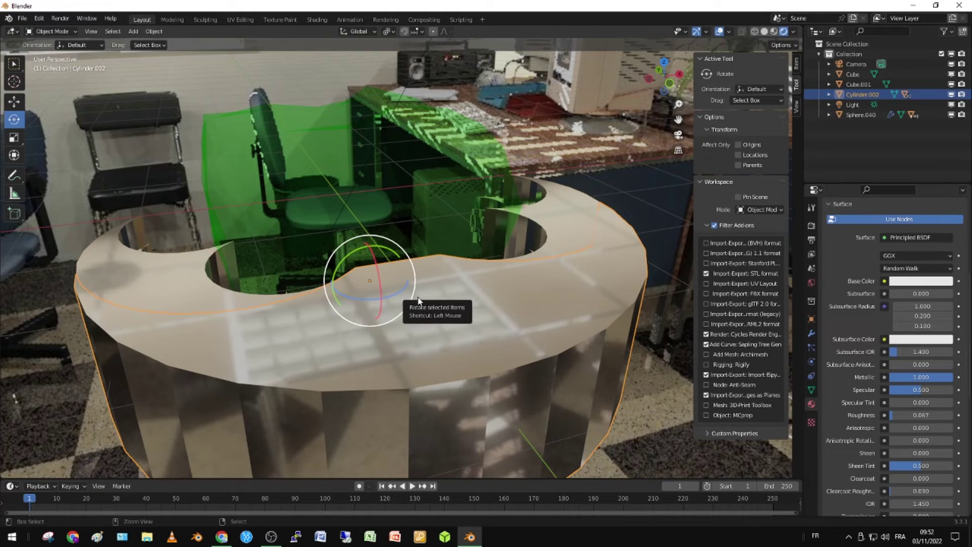
{"action": "right_click", "coordinate": [417, 300]}
{"action": "left_click", "coordinate": [417, 300]}
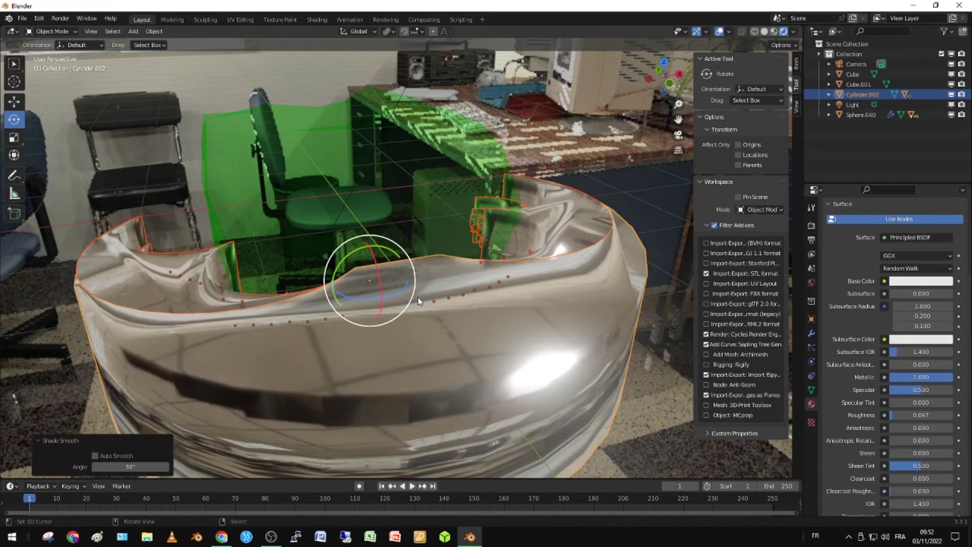
{"action": "middle_click_drag", "start_coordinate": [418, 297], "coordinate": [404, 339]}
Add an Edge Split modifier to the outer crescent.
{"action": "middle_click_drag", "start_coordinate": [469, 324], "coordinate": [184, 256]}
{"action": "scroll", "coordinate": [89, 341], "scroll_direction": "down", "scroll_amount": 4}
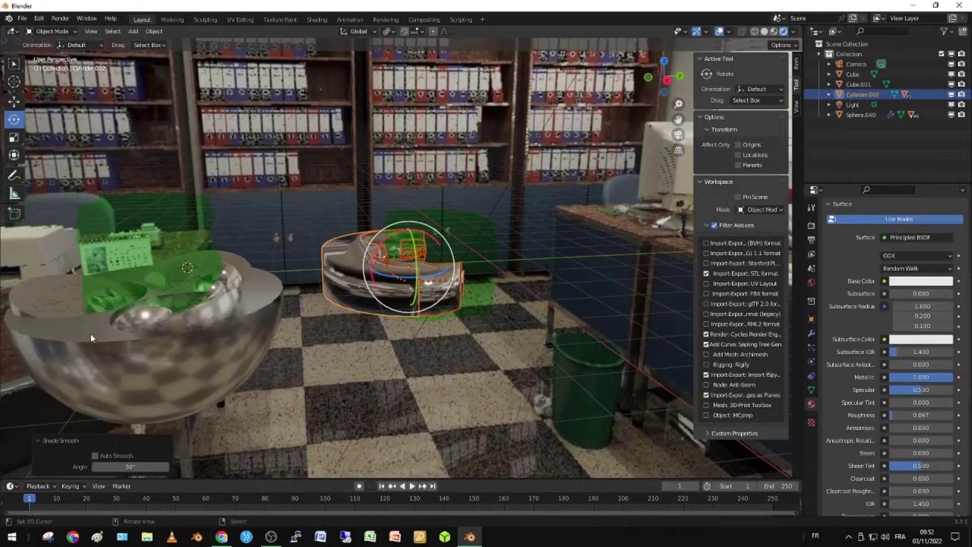
{"action": "scroll", "coordinate": [187, 323], "scroll_direction": "up", "scroll_amount": 3}
{"action": "middle_click_drag", "start_coordinate": [186, 324], "coordinate": [226, 319]}
{"action": "scroll", "coordinate": [263, 309], "scroll_direction": "down", "scroll_amount": 3}
{"action": "scroll", "coordinate": [296, 299], "scroll_direction": "up", "scroll_amount": 4}
{"action": "middle_click_drag", "start_coordinate": [395, 314], "coordinate": [584, 300]}
{"action": "left_click", "coordinate": [810, 333]}
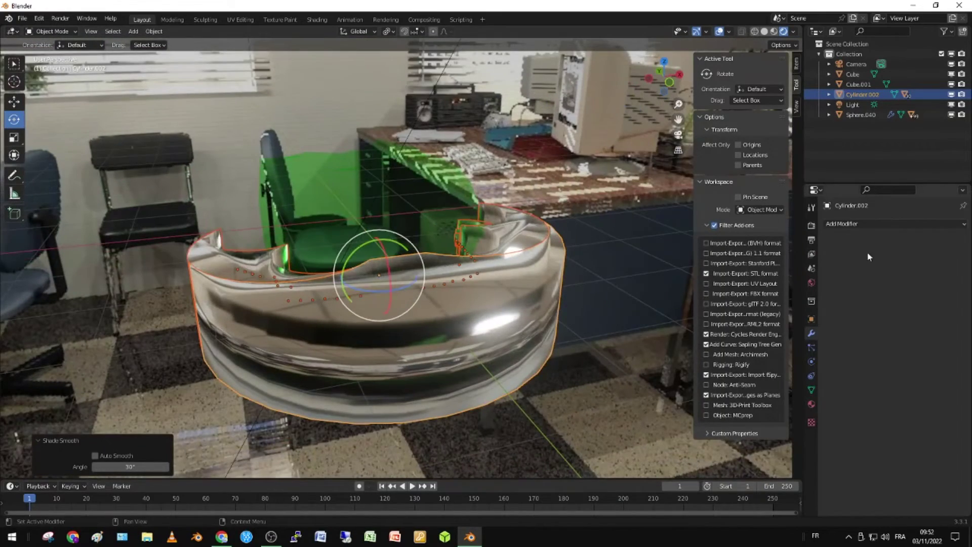
{"action": "left_click", "coordinate": [860, 222]}
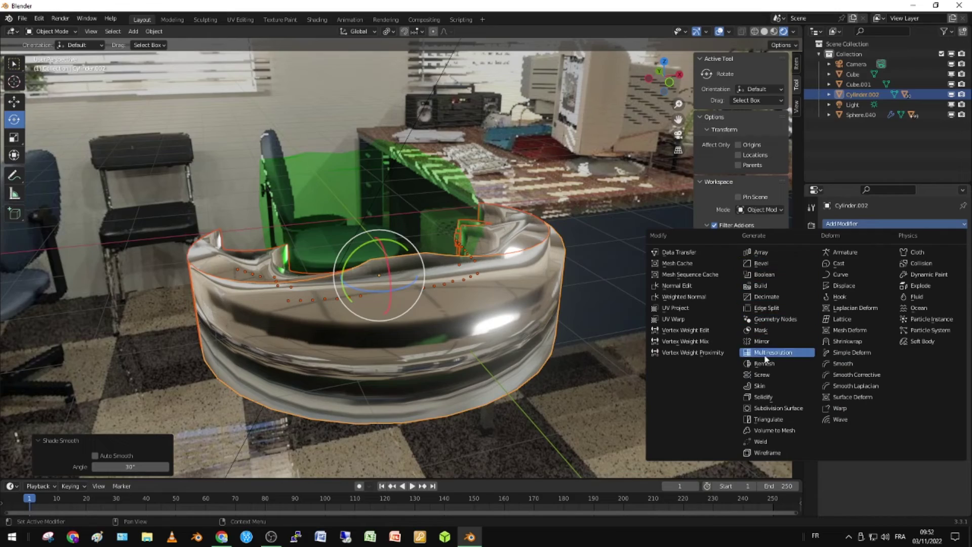
{"action": "left_click", "coordinate": [777, 307]}
Copy the outer crescent's modifier to all the selected nested jaws.
{"action": "middle_click_drag", "start_coordinate": [517, 263], "coordinate": [348, 242]}
{"action": "scroll", "coordinate": [506, 341], "scroll_direction": "up", "scroll_amount": 3}
{"action": "scroll", "coordinate": [349, 240], "scroll_direction": "down", "scroll_amount": 3}
{"action": "key", "text": "ctrl+l"}
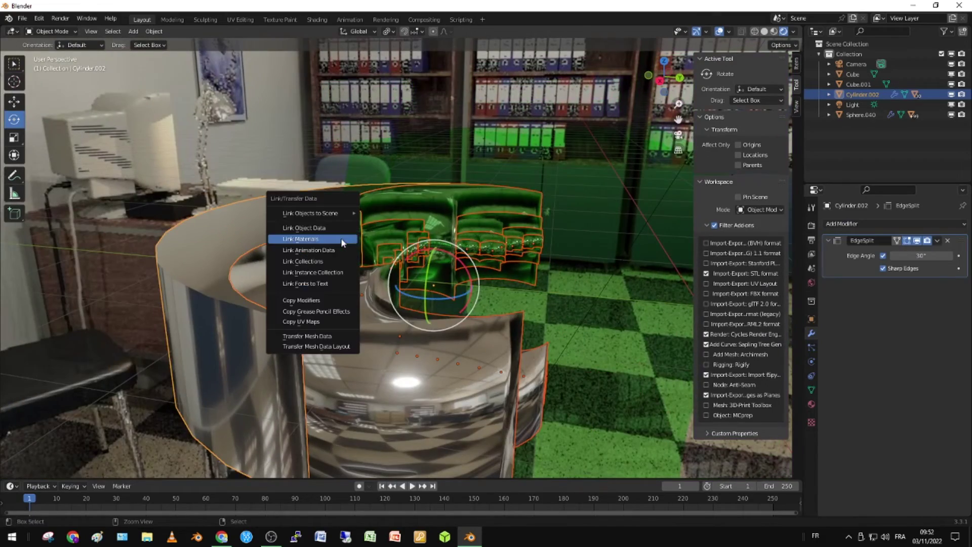
{"action": "left_click", "coordinate": [329, 301]}
{"action": "middle_click_drag", "start_coordinate": [336, 284], "coordinate": [391, 342]}
Examine the metallic crescent vise and the bowl vise from several angles, focusing on the bowl body.
{"action": "scroll", "coordinate": [395, 220], "scroll_direction": "up", "scroll_amount": 5}
{"action": "right_click", "coordinate": [346, 238]}
{"action": "key", "text": "KP_Decimal"}
{"action": "right_click", "coordinate": [442, 286]}
{"action": "scroll", "coordinate": [457, 320], "scroll_direction": "up", "scroll_amount": 3}
{"action": "middle_click_drag", "start_coordinate": [245, 378], "coordinate": [428, 470]}
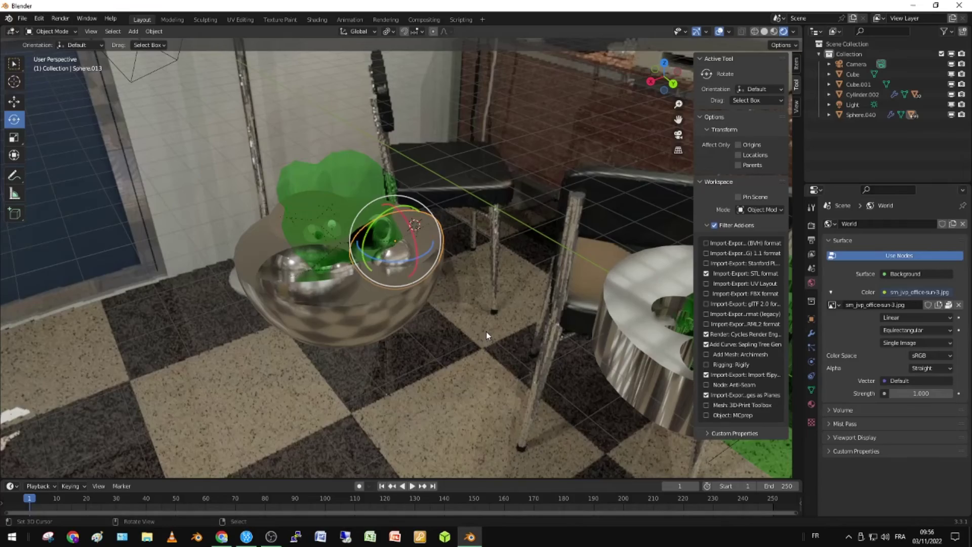
{"action": "middle_click_drag", "start_coordinate": [486, 332], "coordinate": [558, 277]}
{"action": "left_click", "coordinate": [524, 245]}
{"action": "key", "text": "KP_Decimal"}
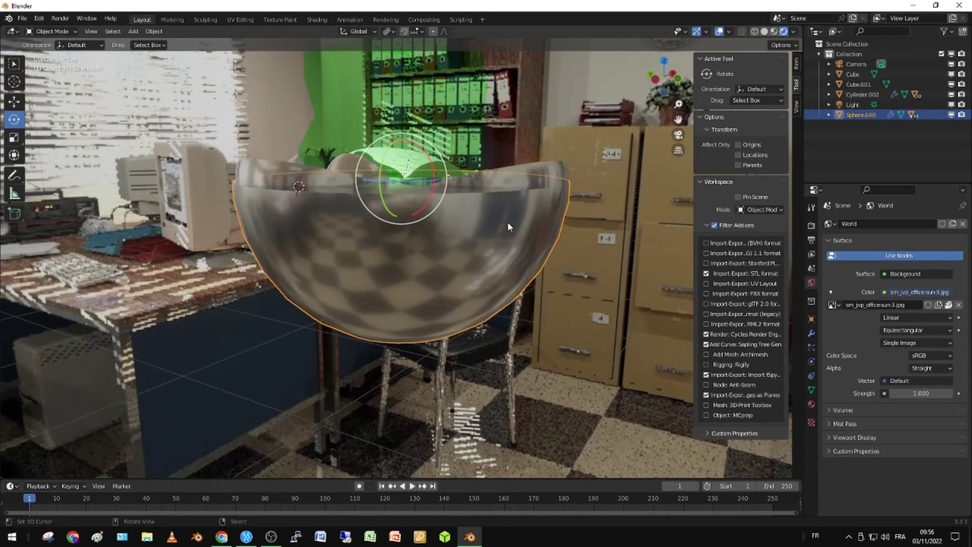
Set the source of the world background color to Environment Texture.
{"action": "middle_click_drag", "start_coordinate": [499, 223], "coordinate": [389, 274]}
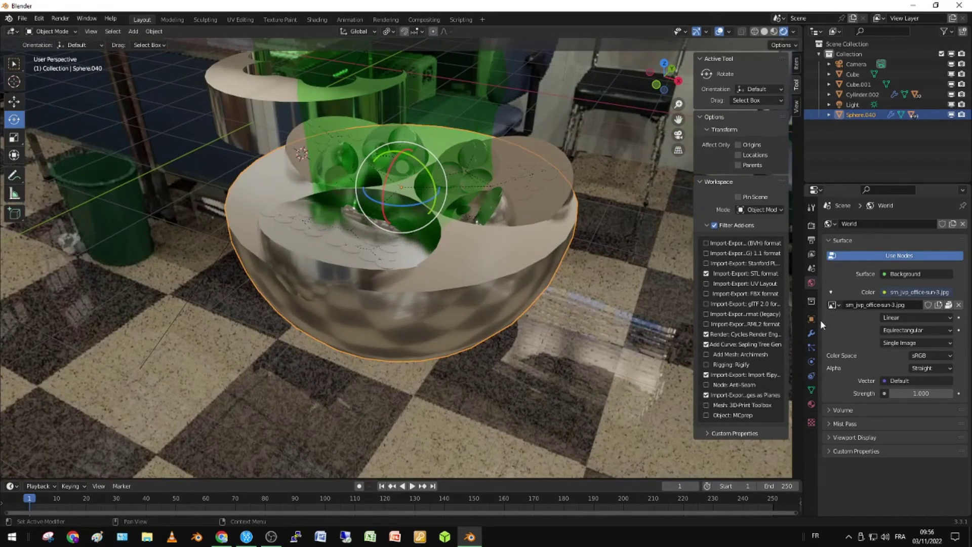
{"action": "left_click", "coordinate": [898, 293]}
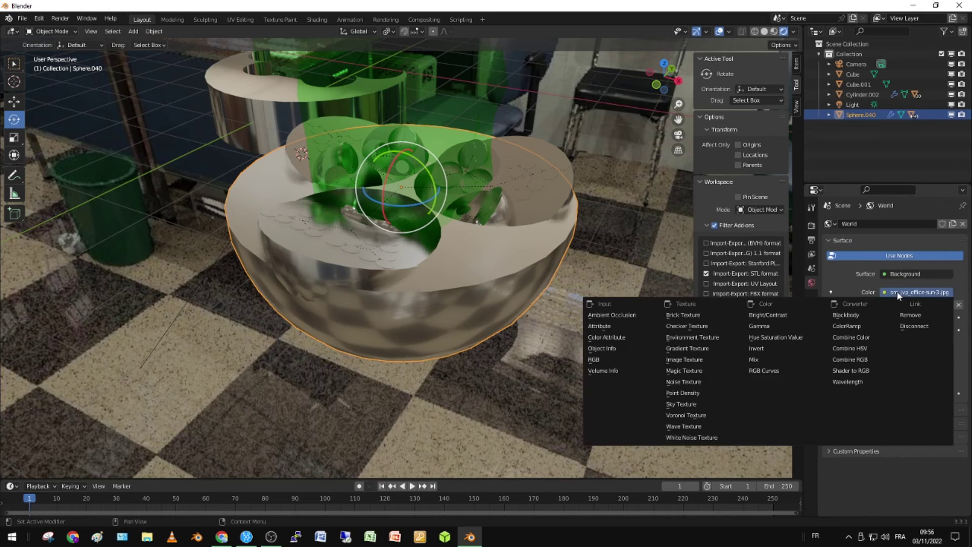
{"action": "left_click", "coordinate": [703, 338]}
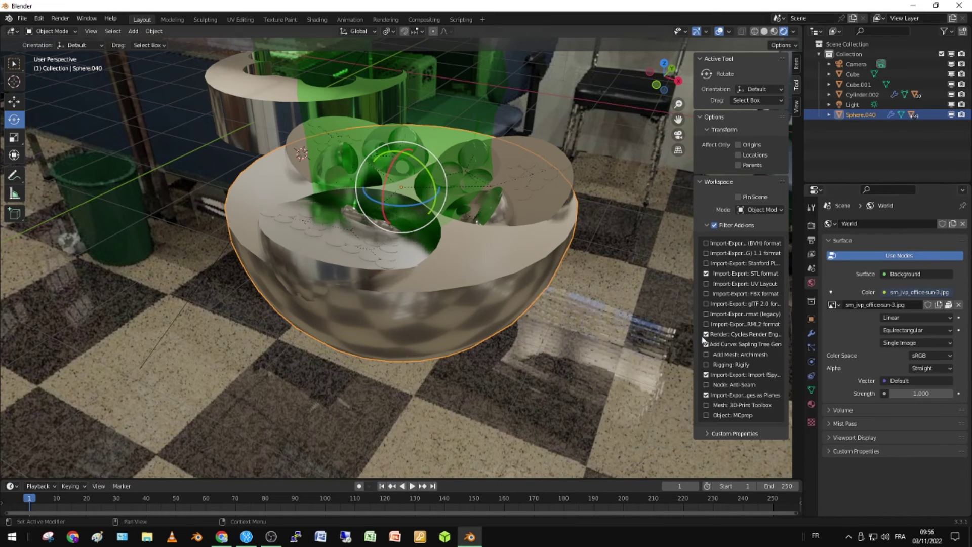